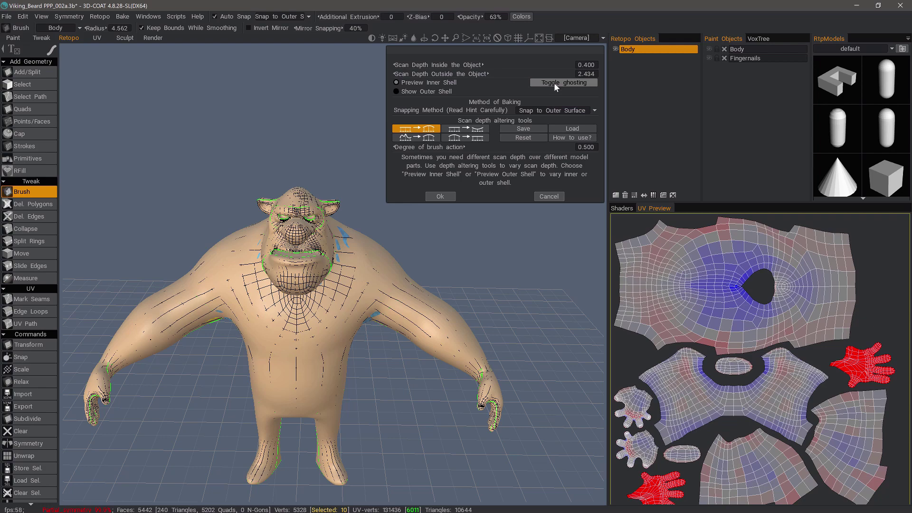
# - Turn on ghosting for the inner shell preview and set the scan depth inside the object to 2.027
pyautogui.click(553, 83)
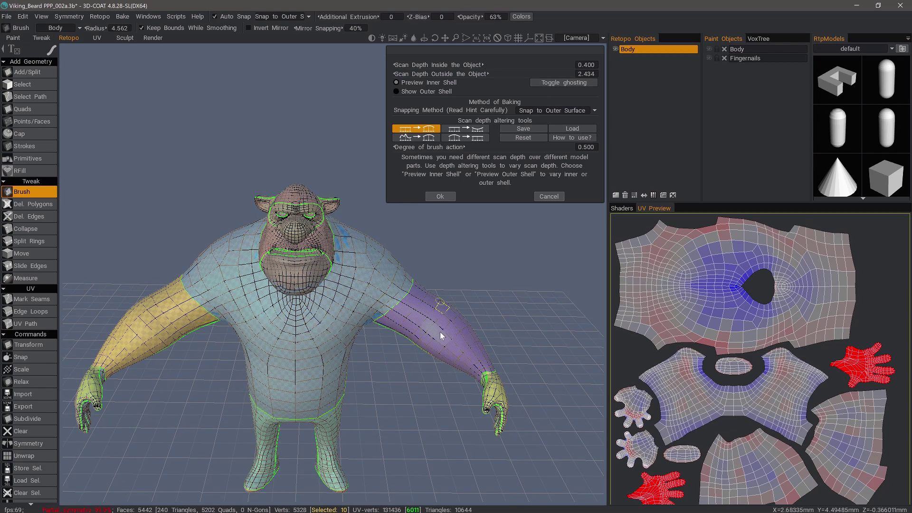
pyautogui.moveTo(417, 327); pyautogui.dragTo(434, 305, button='middle')
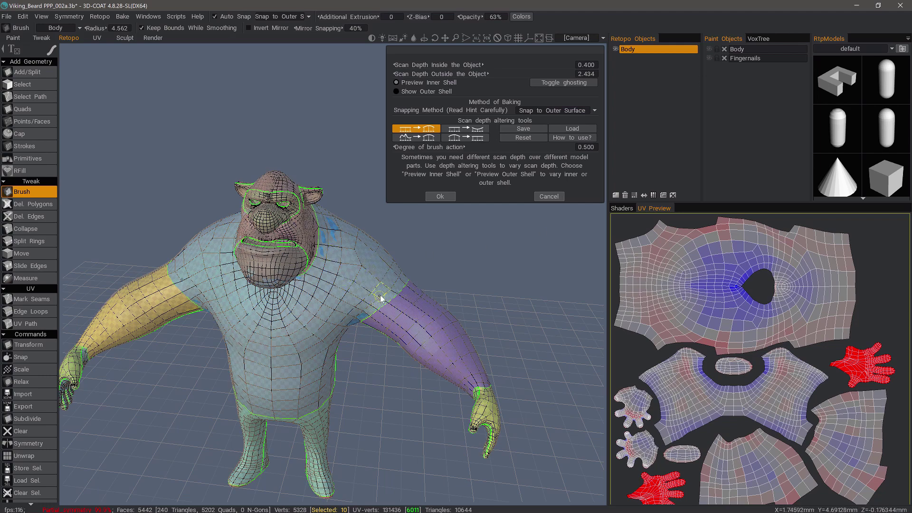
pyautogui.scroll(4, 398, 284)
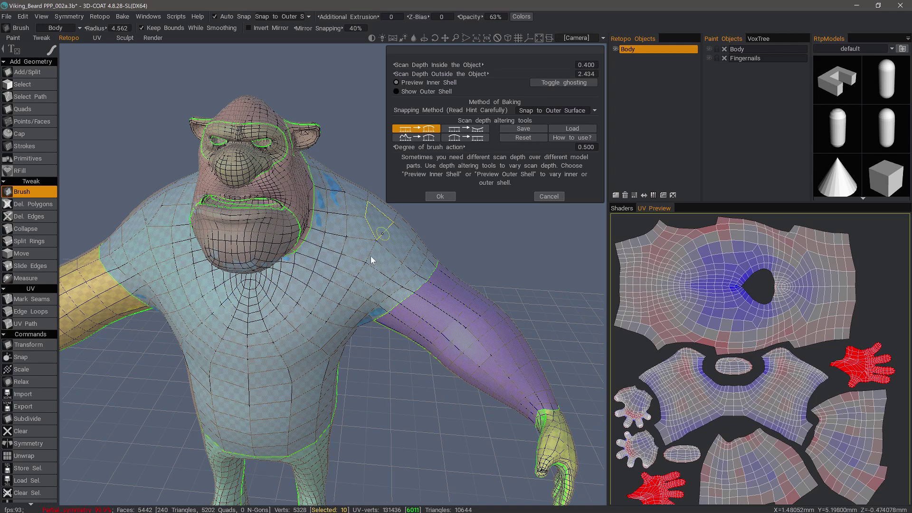
pyautogui.keyDown('alt'); pyautogui.moveTo(338, 242); pyautogui.dragTo(321, 204); pyautogui.keyUp('alt')
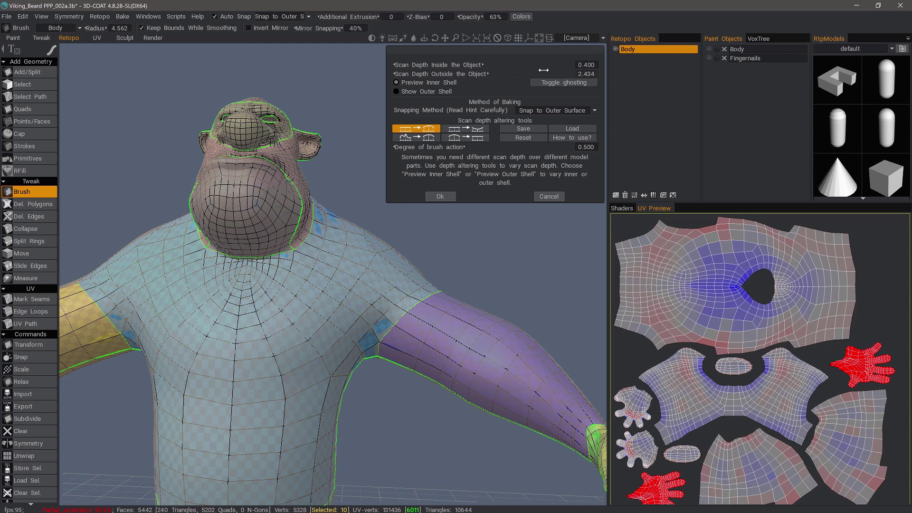
pyautogui.moveTo(555, 67); pyautogui.dragTo(640, 82)
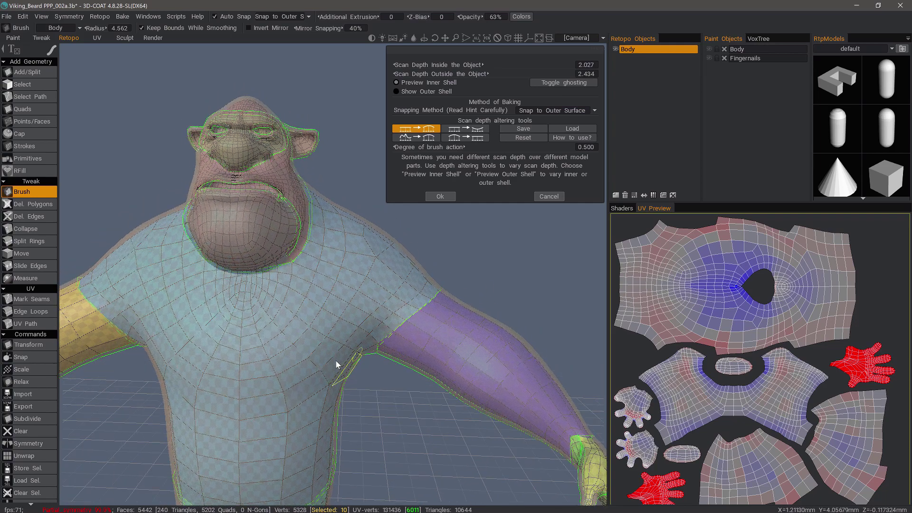
# - Turn off ghosting and use the inverted scan depth brush on the retopo patch protruding above the upper lip
pyautogui.moveTo(336, 360); pyautogui.dragTo(318, 322)
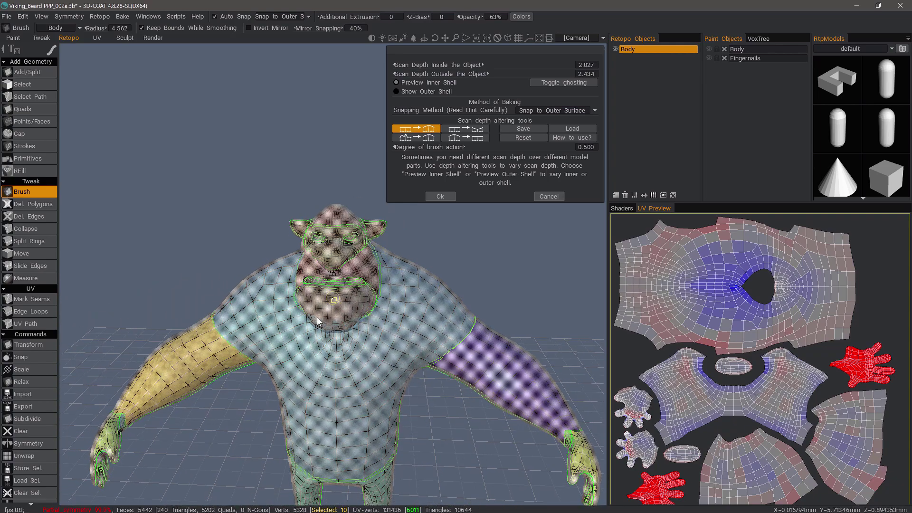
pyautogui.moveTo(317, 322); pyautogui.dragTo(400, 310, button='middle')
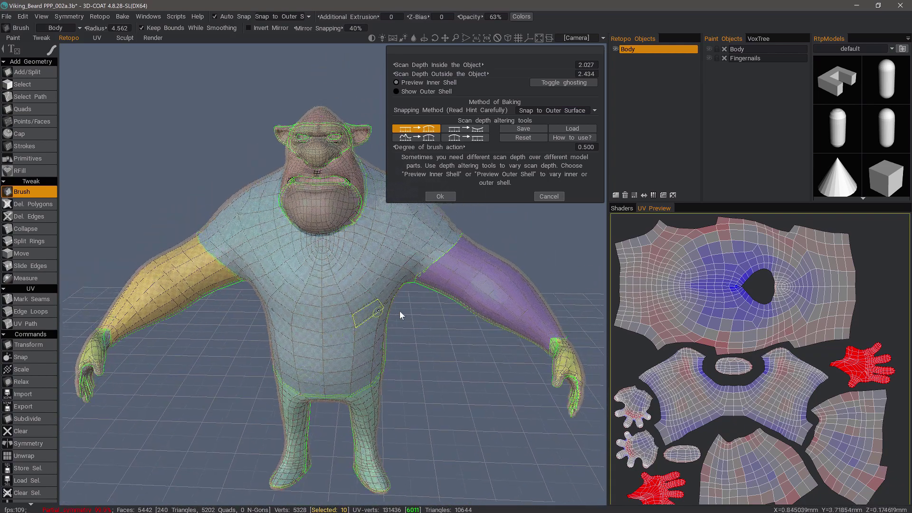
pyautogui.scroll(5, 399, 311)
pyautogui.click(563, 83)
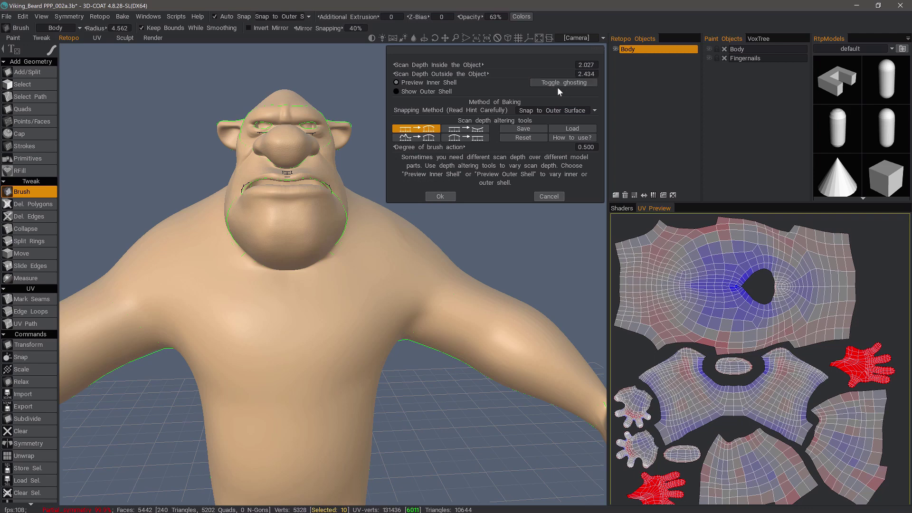
pyautogui.moveTo(280, 162); pyautogui.dragTo(298, 210, button='middle')
pyautogui.scroll(4, 300, 200)
pyautogui.scroll(1, 311, 184)
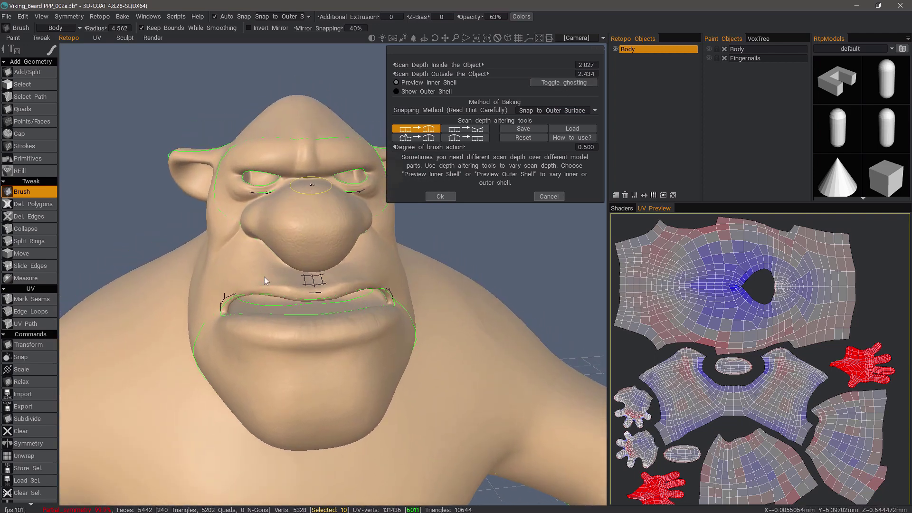
pyautogui.moveTo(317, 285); pyautogui.dragTo(280, 285, button='middle')
pyautogui.moveTo(281, 280); pyautogui.dragTo(271, 285)
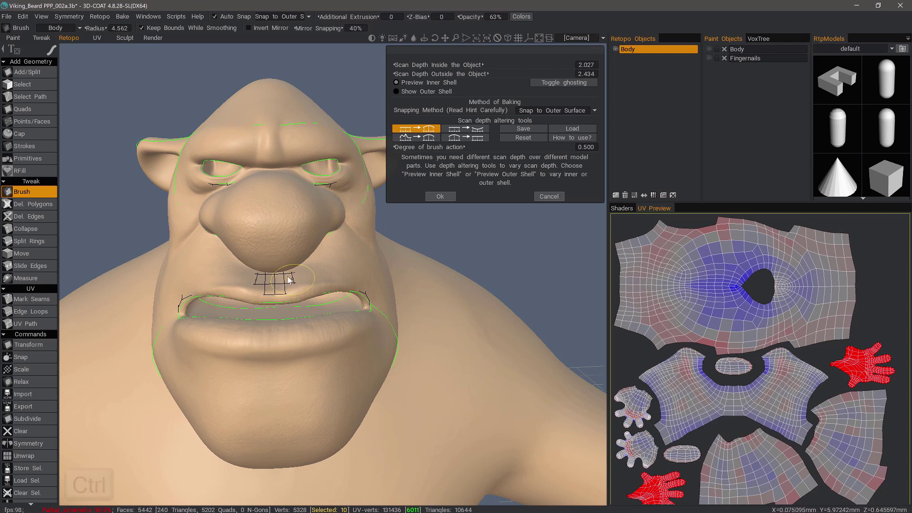
pyautogui.press('ctrl')
pyautogui.keyDown('ctrl'); pyautogui.moveTo(293, 279); pyautogui.dragTo(262, 285); pyautogui.keyUp('ctrl')
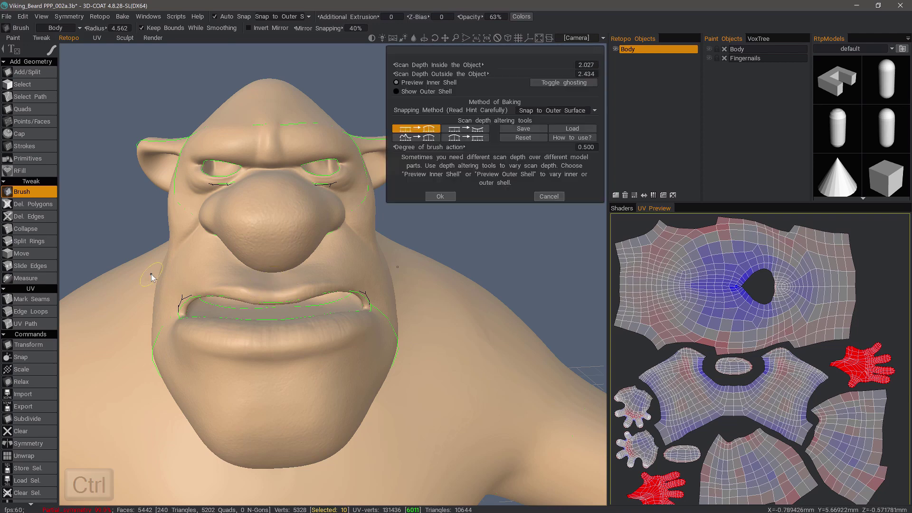
# - Set the degree of brush action to 0.885 and brush inward the shell edges protruding along the corner of the mouth
pyautogui.moveTo(151, 274); pyautogui.dragTo(210, 305, button='middle')
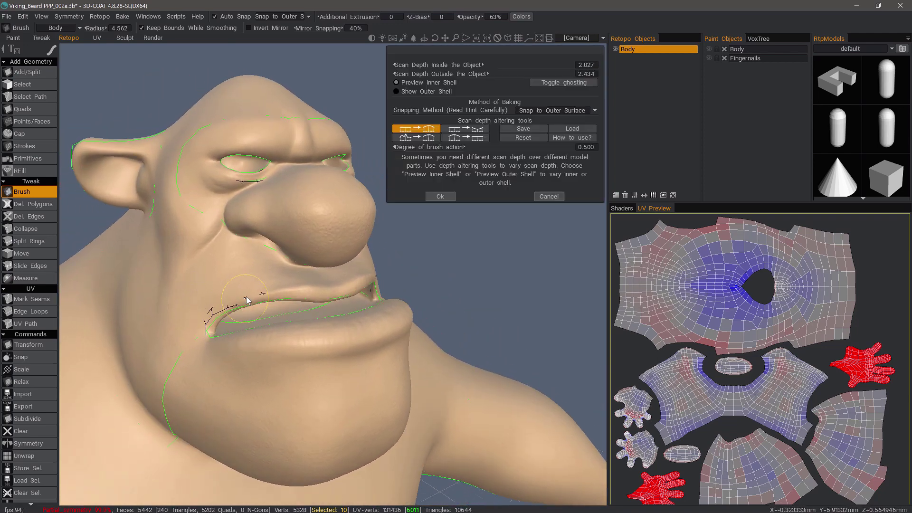
pyautogui.keyDown('ctrl'); pyautogui.moveTo(264, 293); pyautogui.dragTo(260, 295); pyautogui.keyUp('ctrl')
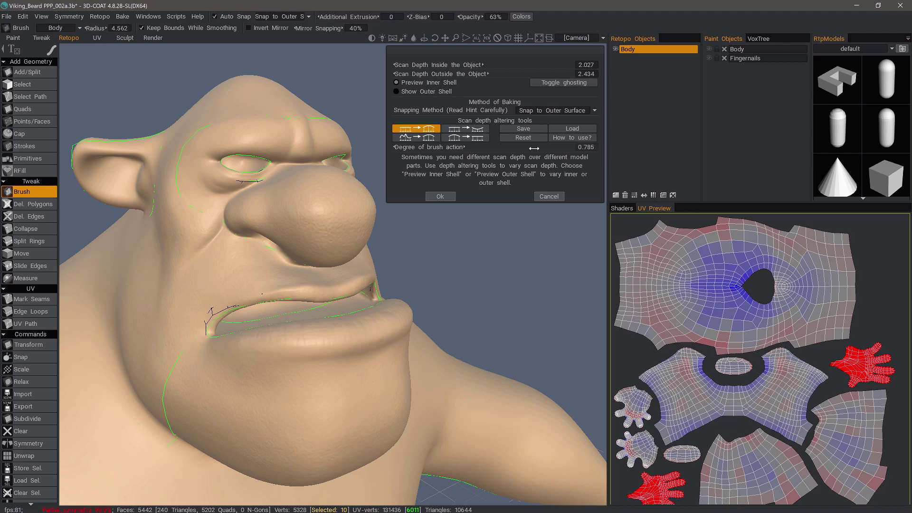
pyautogui.press('ctrl')
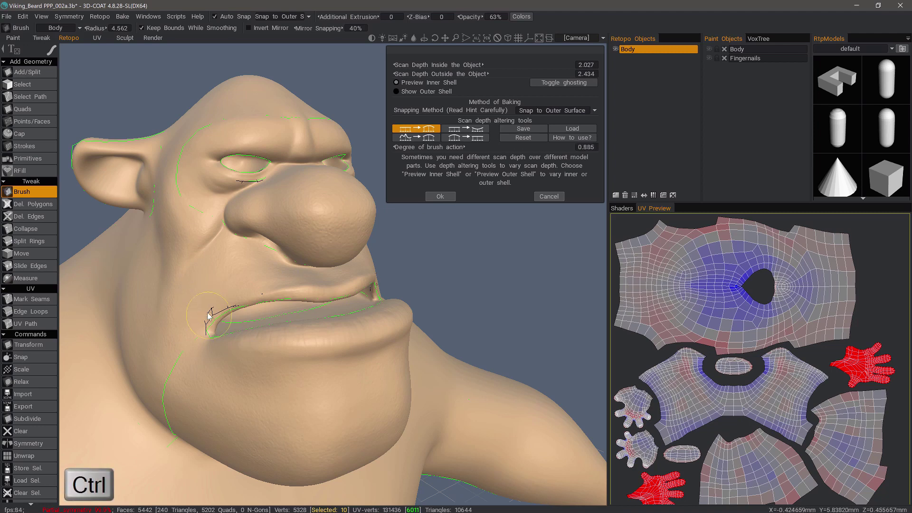
pyautogui.moveTo(225, 306)
pyautogui.keyDown('ctrl'); pyautogui.mouseDown()
pyautogui.moveTo(203, 322)
pyautogui.moveTo(242, 296)
pyautogui.moveTo(212, 312)
pyautogui.mouseUp(); pyautogui.keyUp('ctrl')
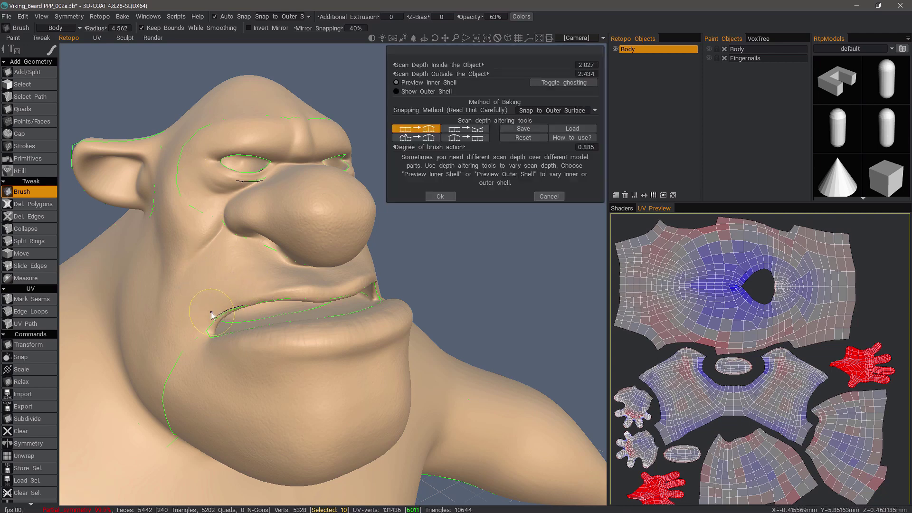
pyautogui.click(432, 129)
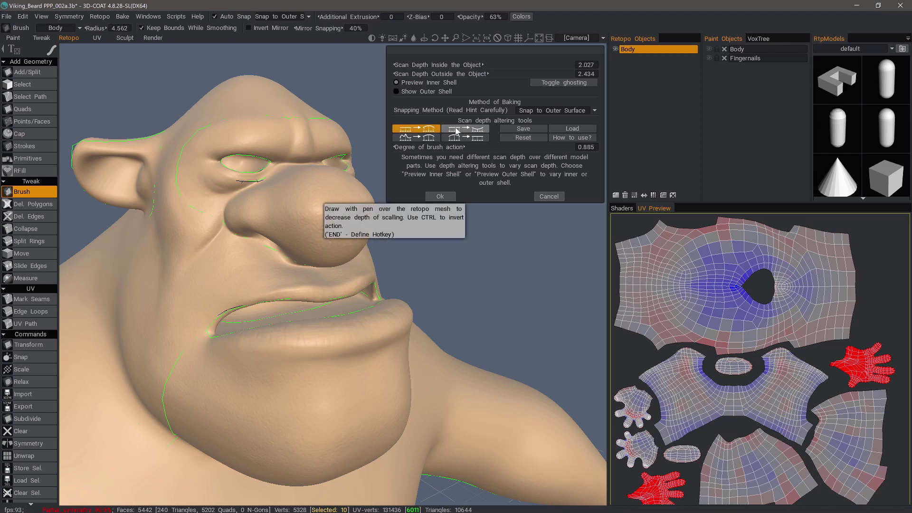
# - Brush inward the inner shell protruding beneath the eye, reducing the brush radius to about 2.5 for the finer strokes
pyautogui.keyDown('alt'); pyautogui.moveTo(220, 294); pyautogui.dragTo(267, 200); pyautogui.keyUp('alt')
pyautogui.keyDown('alt'); pyautogui.moveTo(266, 200); pyautogui.dragTo(279, 242, button='right'); pyautogui.keyUp('alt')
pyautogui.keyDown('alt'); pyautogui.moveTo(279, 242); pyautogui.dragTo(319, 244); pyautogui.keyUp('alt')
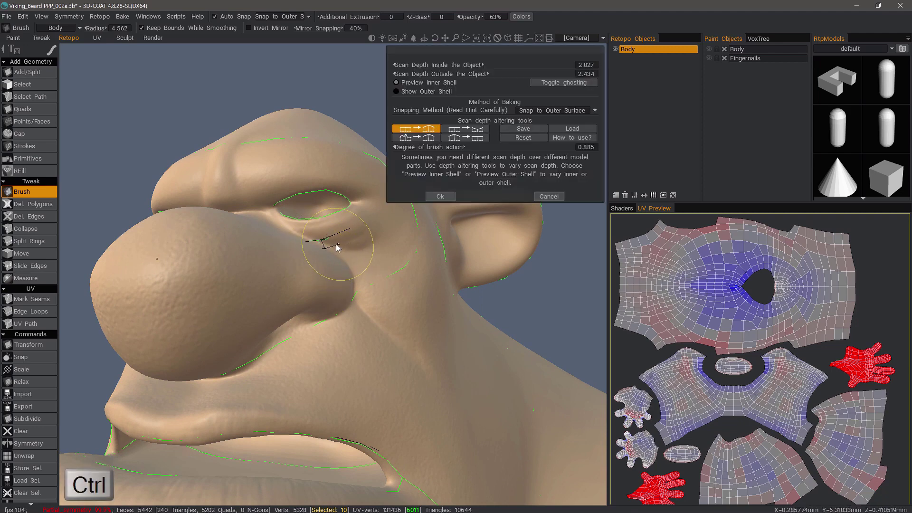
pyautogui.keyDown('ctrl'); pyautogui.click(335, 249); pyautogui.keyUp('ctrl')
pyautogui.moveTo(335, 246)
pyautogui.keyDown('ctrl'); pyautogui.mouseDown()
pyautogui.moveTo(323, 252)
pyautogui.moveTo(331, 250)
pyautogui.mouseUp(); pyautogui.keyUp('ctrl')
pyautogui.keyDown('ctrl'); pyautogui.moveTo(303, 257); pyautogui.dragTo(328, 251); pyautogui.keyUp('ctrl')
pyautogui.keyDown('ctrl'); pyautogui.moveTo(308, 255); pyautogui.dragTo(328, 250); pyautogui.keyUp('ctrl')
pyautogui.keyDown('ctrl'); pyautogui.moveTo(321, 251); pyautogui.dragTo(304, 252, button='right'); pyautogui.keyUp('ctrl')
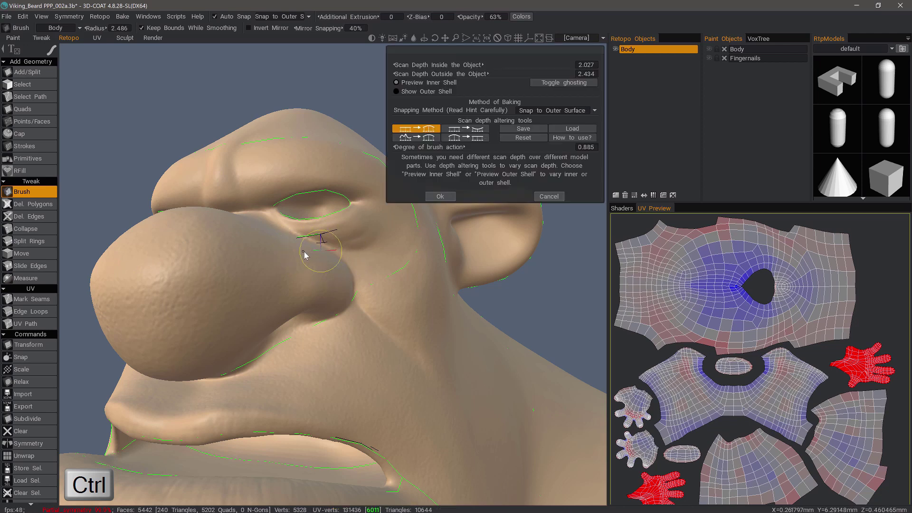
pyautogui.keyDown('ctrl'); pyautogui.moveTo(335, 244); pyautogui.dragTo(288, 244); pyautogui.keyUp('ctrl')
pyautogui.moveTo(334, 241)
pyautogui.keyDown('ctrl'); pyautogui.mouseDown()
pyautogui.moveTo(282, 238)
pyautogui.moveTo(309, 242)
pyautogui.moveTo(294, 239)
pyautogui.mouseUp(); pyautogui.keyUp('ctrl')
# - Accept the baking scan settings and make the Body paint object visible over the retopo mesh
pyautogui.moveTo(320, 289)
pyautogui.keyDown('alt'); pyautogui.mouseDown()
pyautogui.moveTo(153, 235)
pyautogui.moveTo(109, 247)
pyautogui.moveTo(179, 238)
pyautogui.moveTo(173, 251)
pyautogui.mouseUp(); pyautogui.keyUp('alt')
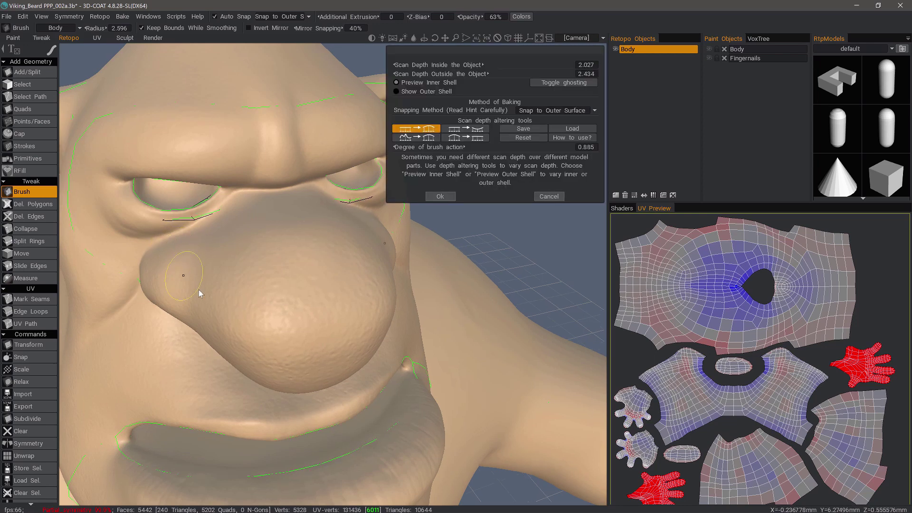
pyautogui.keyDown('alt'); pyautogui.moveTo(197, 287); pyautogui.dragTo(333, 190); pyautogui.keyUp('alt')
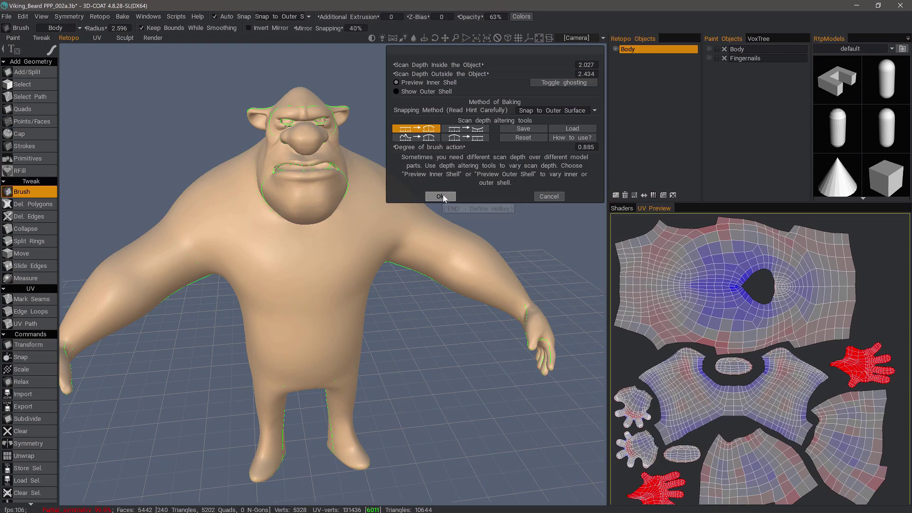
pyautogui.click(441, 196)
pyautogui.keyDown('alt'); pyautogui.moveTo(342, 186); pyautogui.dragTo(370, 192); pyautogui.keyUp('alt')
pyautogui.keyDown('alt'); pyautogui.moveTo(199, 235); pyautogui.dragTo(232, 238); pyautogui.keyUp('alt')
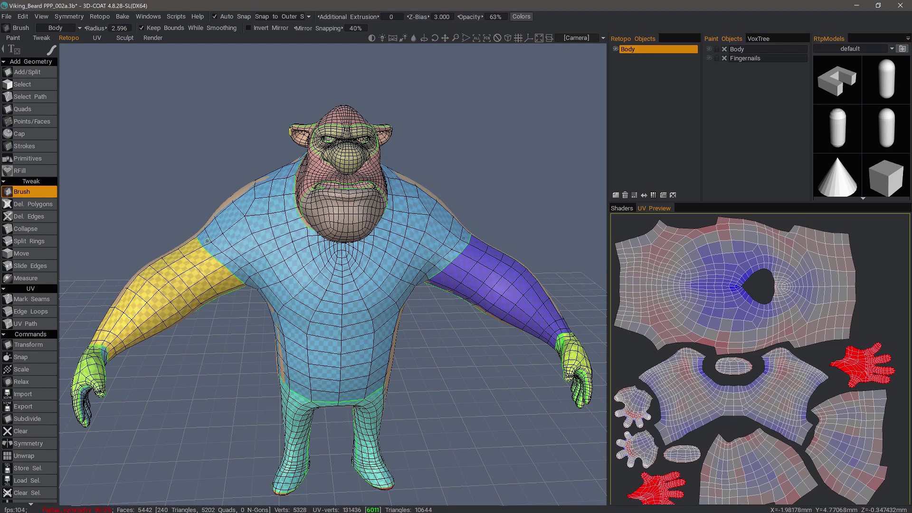
pyautogui.click(709, 49)
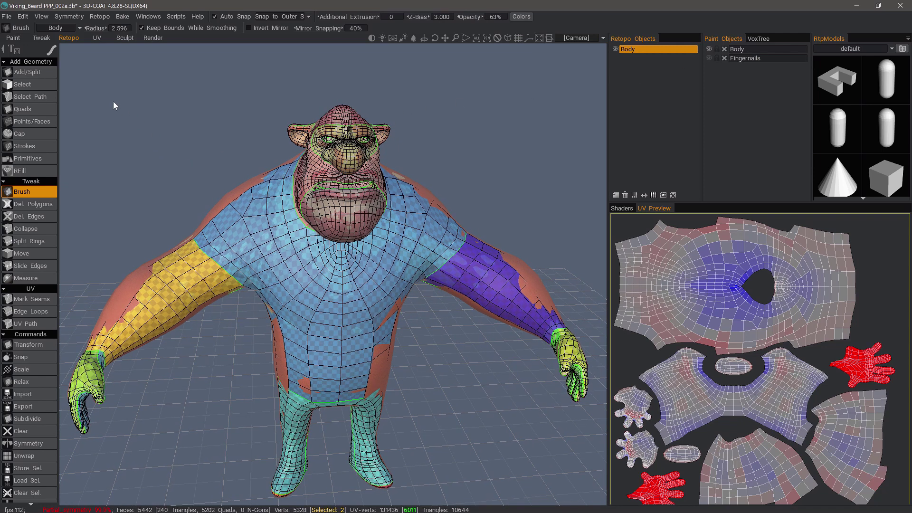
# - In the Paint room, compare the Body paint layer with the Body sculpt volume in the VoxTree
pyautogui.click(13, 38)
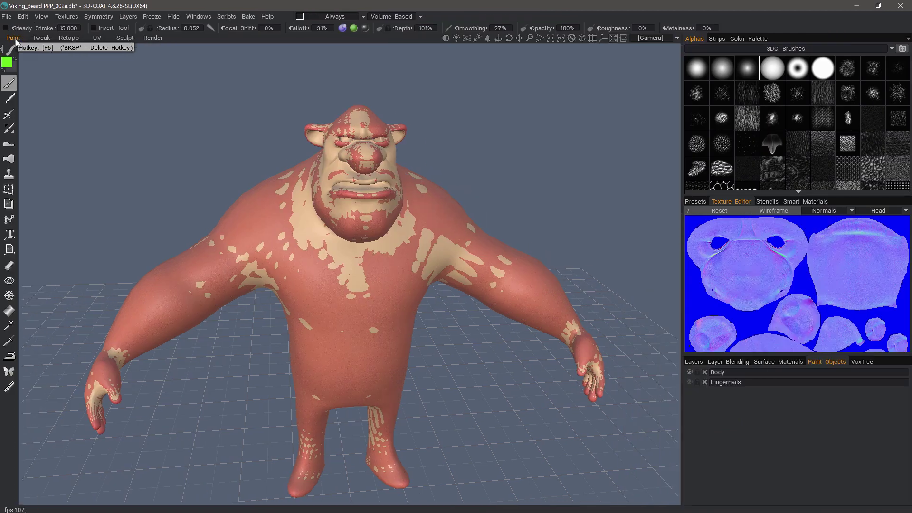
pyautogui.click(694, 362)
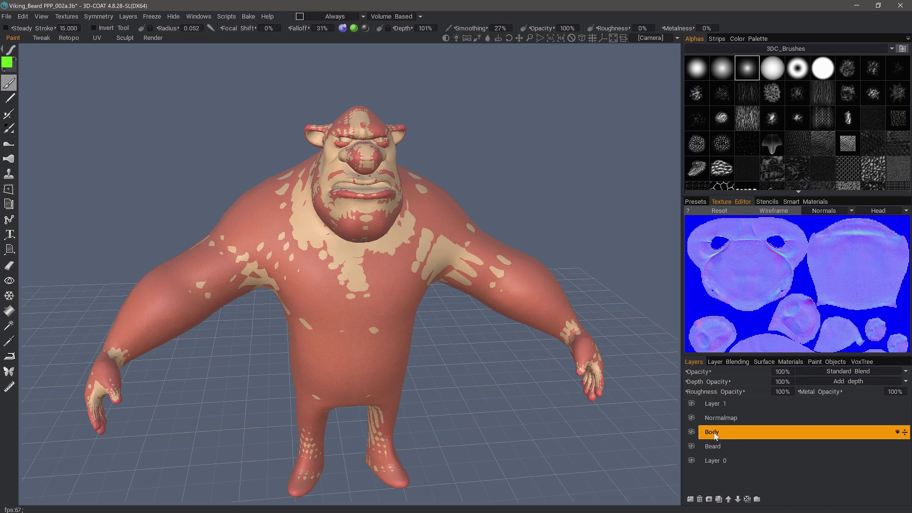
pyautogui.moveTo(217, 251)
pyautogui.keyDown('alt'); pyautogui.mouseDown()
pyautogui.moveTo(294, 259)
pyautogui.moveTo(209, 261)
pyautogui.mouseUp(); pyautogui.keyUp('alt')
pyautogui.keyDown('alt'); pyautogui.moveTo(258, 278); pyautogui.dragTo(287, 285); pyautogui.keyUp('alt')
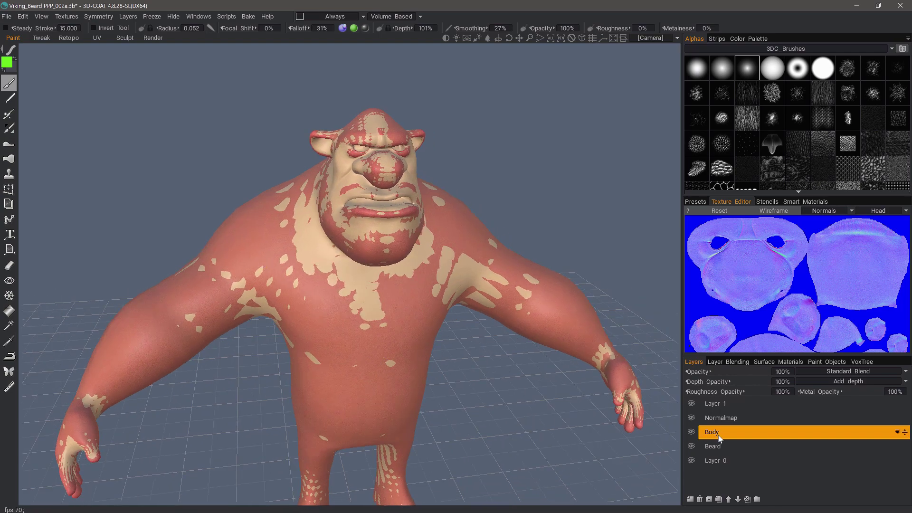
pyautogui.click(860, 363)
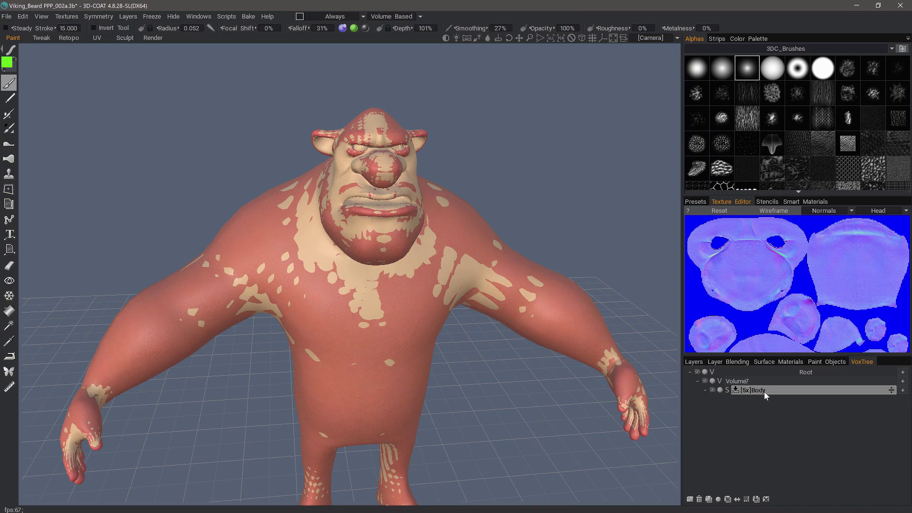
pyautogui.click(760, 393)
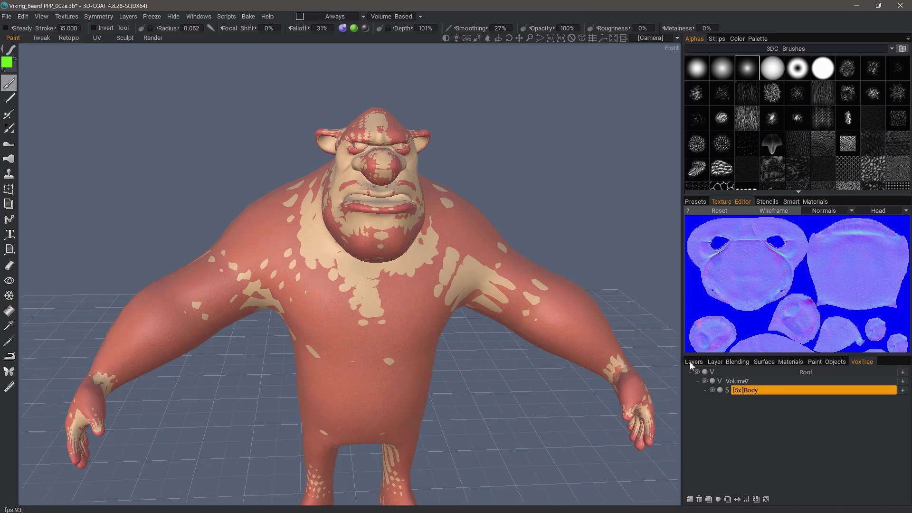
pyautogui.click(694, 362)
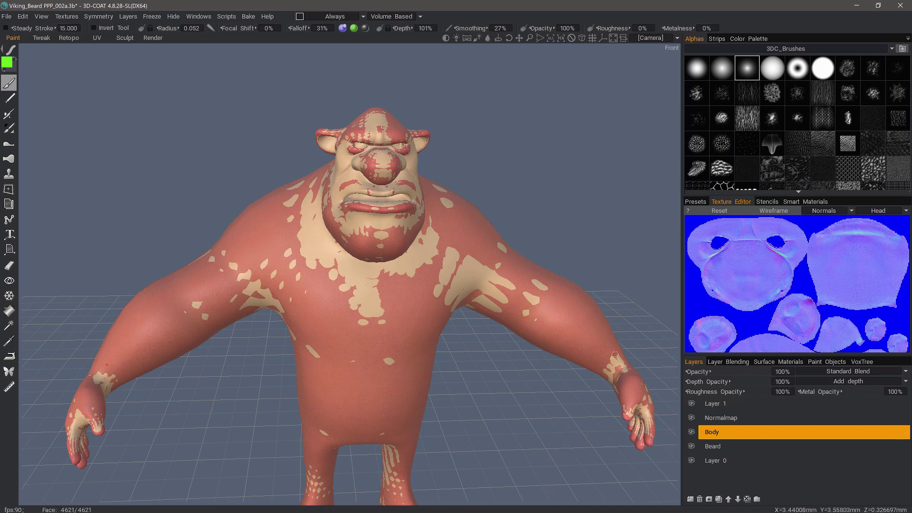
# - Return to the Retopo room and read the description of the command that bakes the sculpt mesh onto the paint room mesh
pyautogui.click(69, 38)
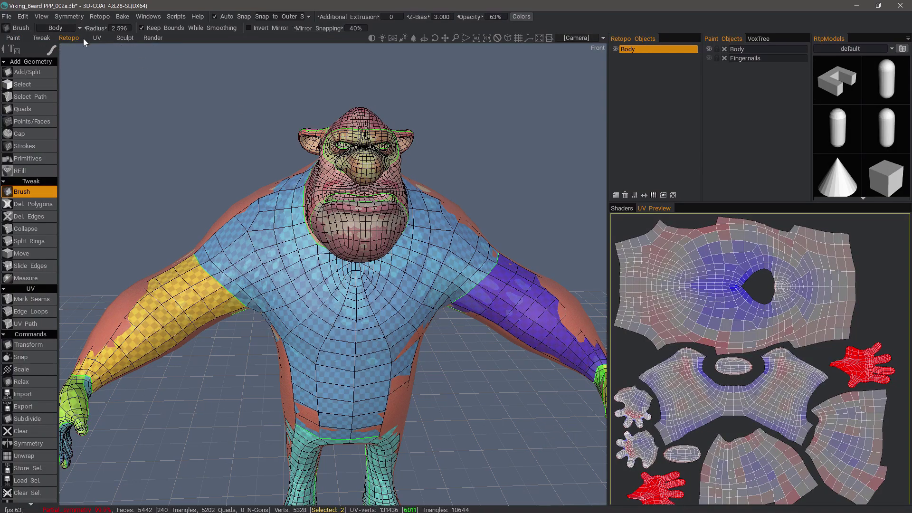
pyautogui.click(122, 16)
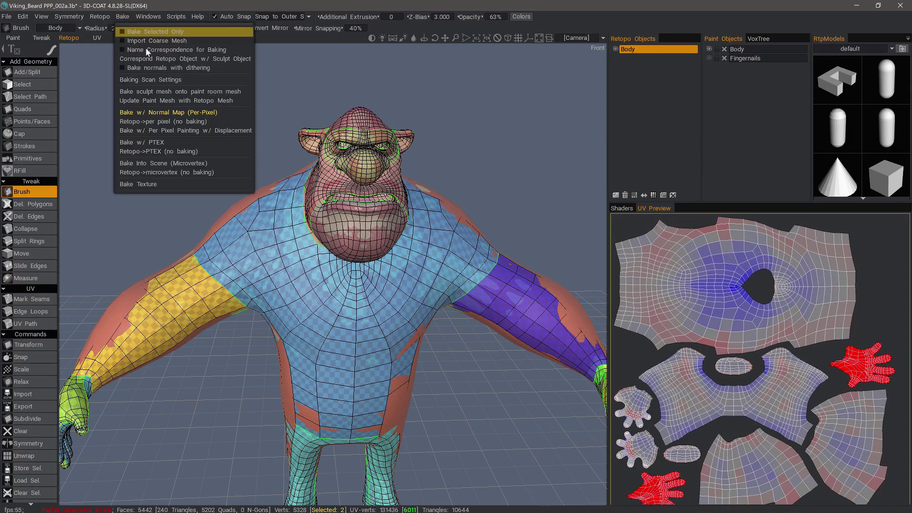
pyautogui.click(158, 90)
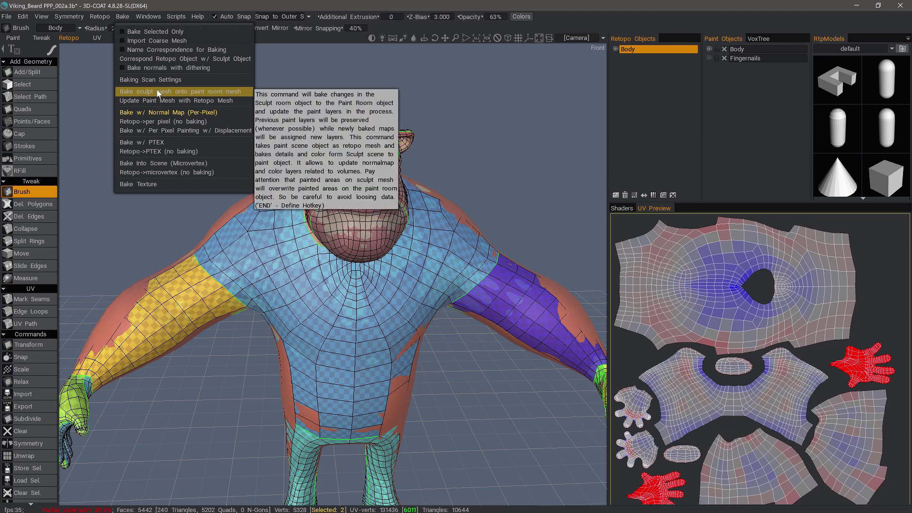
# - In the Paint room, rename the Body paint layer to Body1 and select the Normalmap layer
pyautogui.click(18, 38)
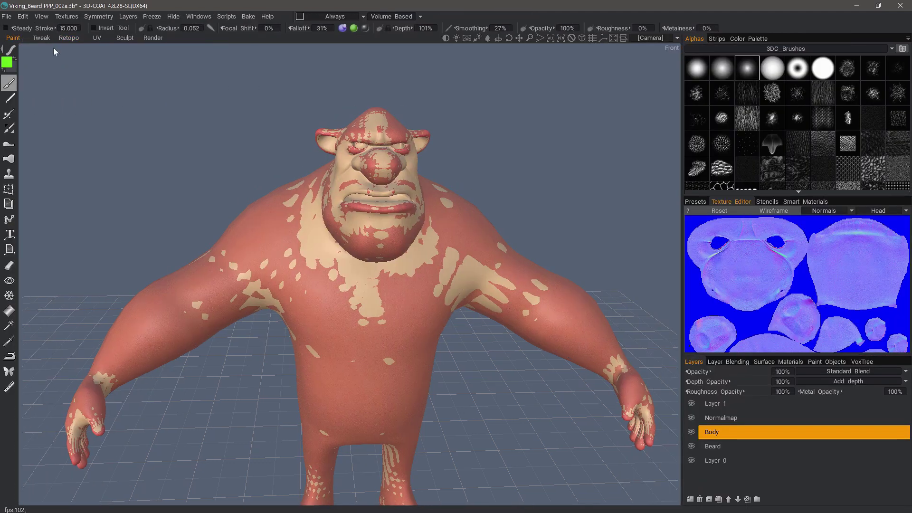
pyautogui.doubleClick(719, 433)
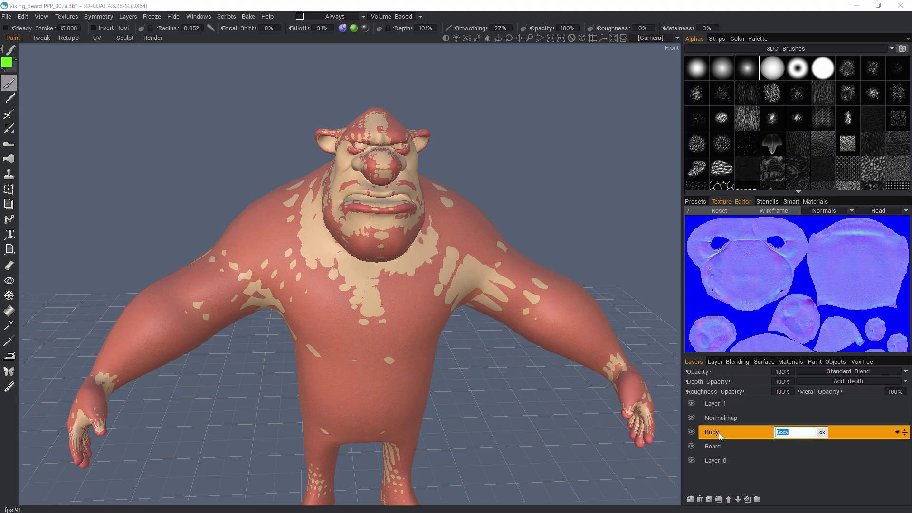
pyautogui.click(821, 432)
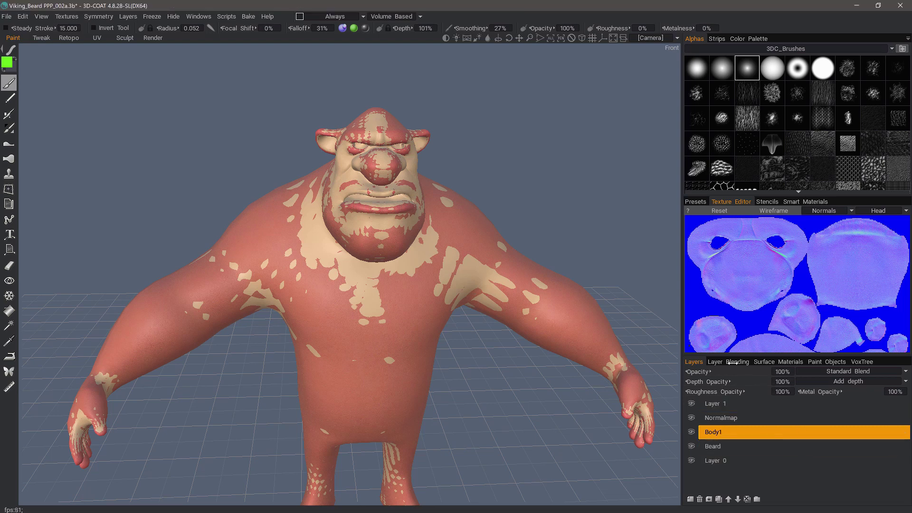
pyautogui.click(723, 417)
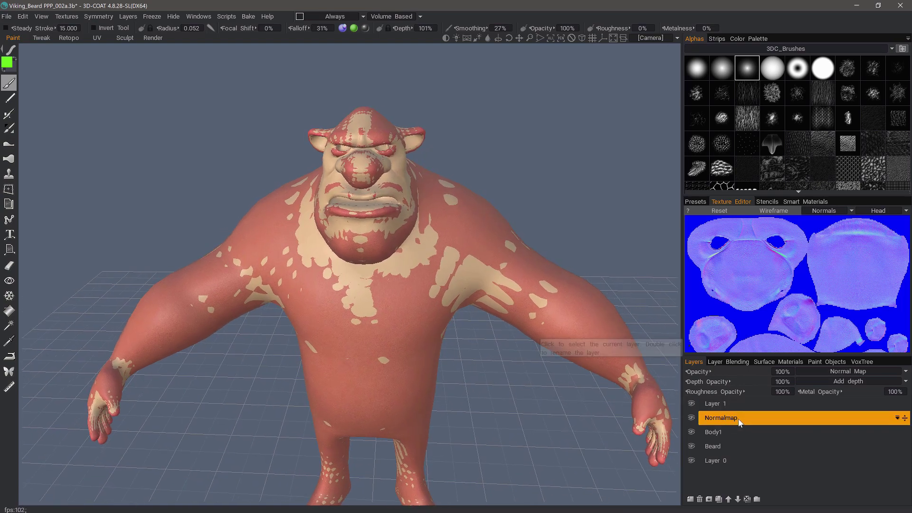
# - Set the Normalmap layer's blending mode to Add, hide that layer and make Layer 1 the active layer
pyautogui.click(838, 373)
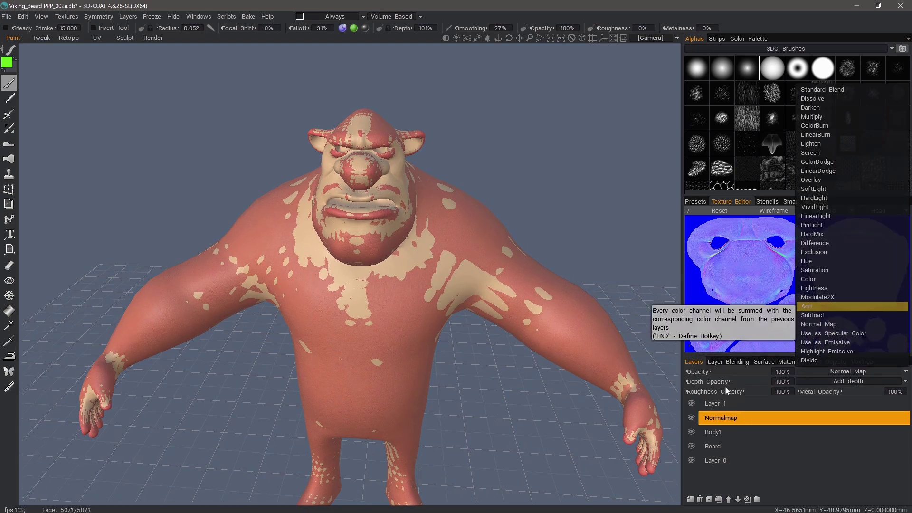
pyautogui.click(691, 418)
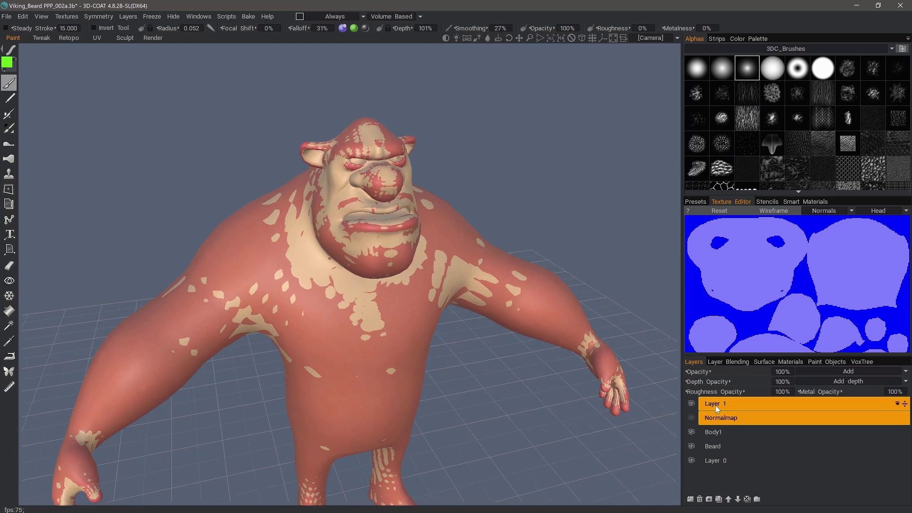
pyautogui.click(713, 406)
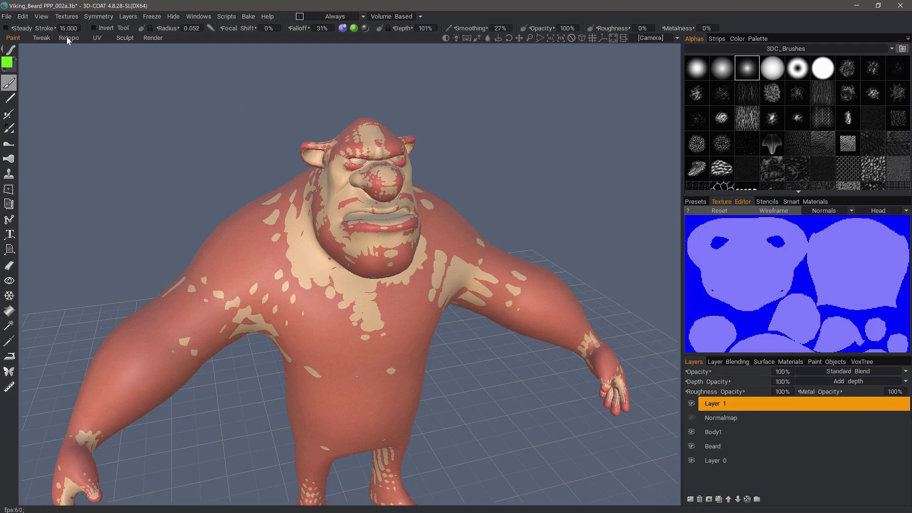
# - In the Retopo room, update the paint mesh with the retopo mesh, saving the scene first and accepting the per-pixel import settings
pyautogui.click(68, 37)
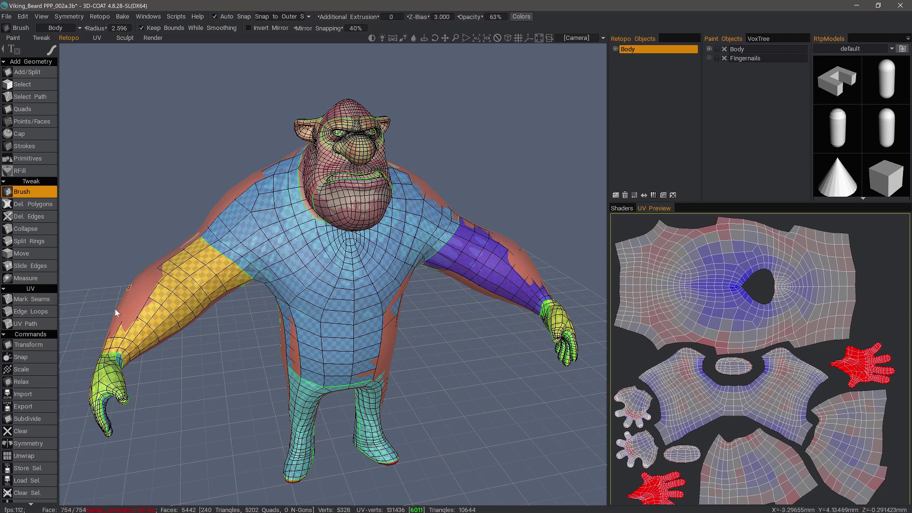
pyautogui.keyDown('alt'); pyautogui.moveTo(149, 295); pyautogui.dragTo(140, 295); pyautogui.keyUp('alt')
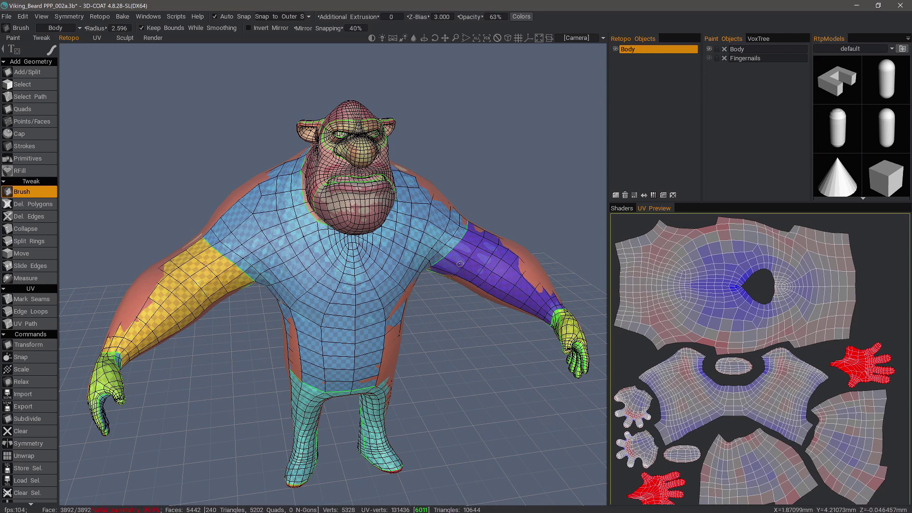
pyautogui.click(123, 18)
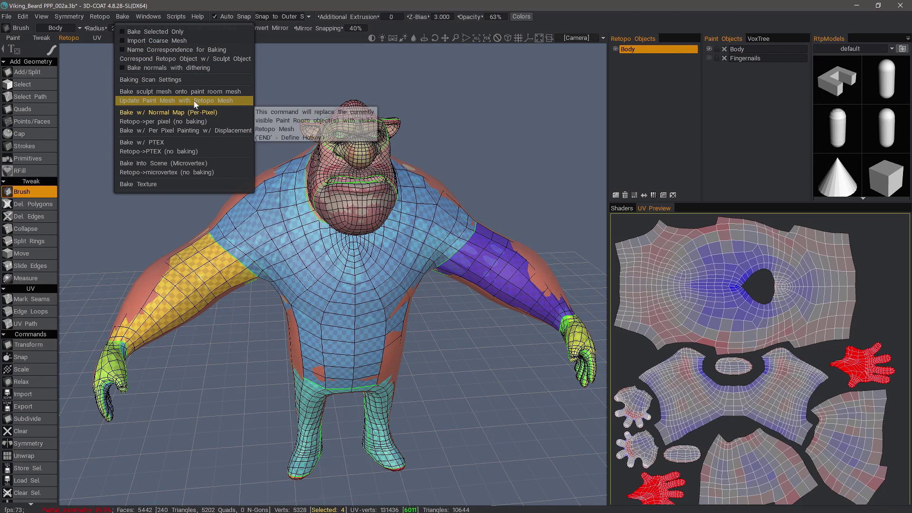
pyautogui.click(196, 102)
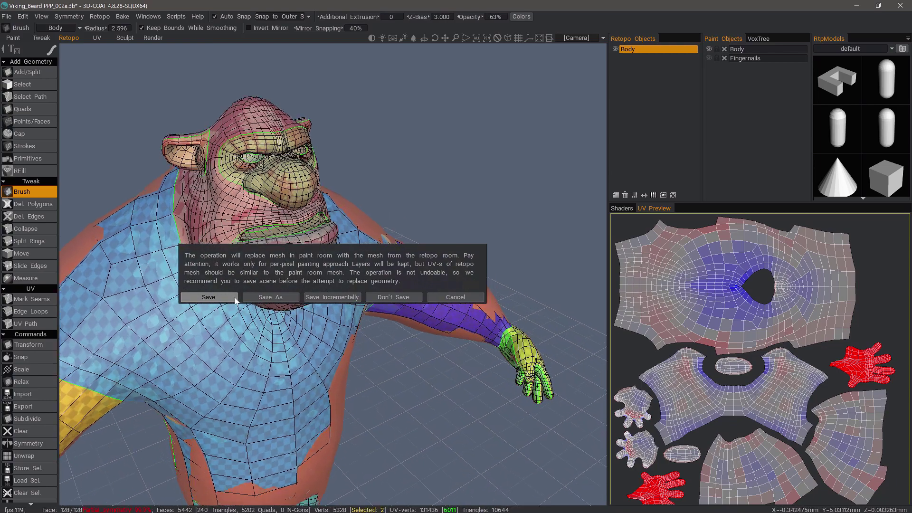
pyautogui.click(236, 299)
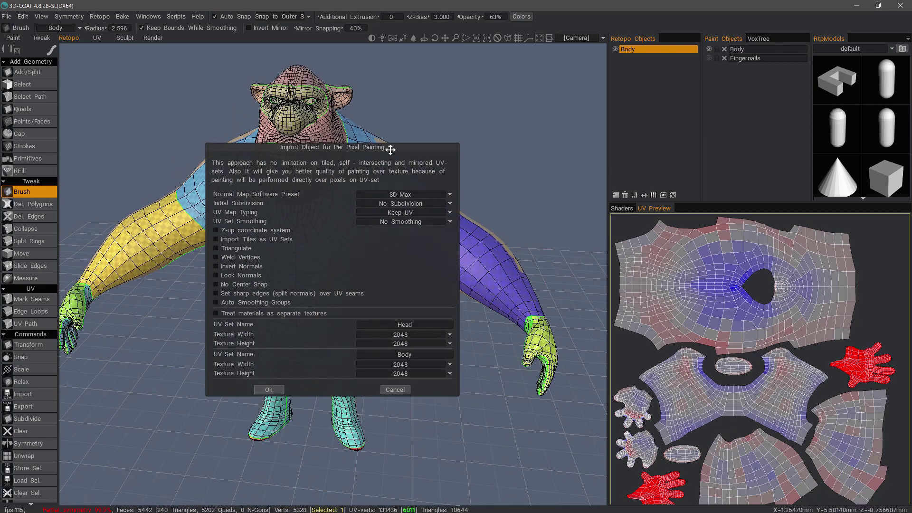
pyautogui.moveTo(390, 149); pyautogui.dragTo(389, 226)
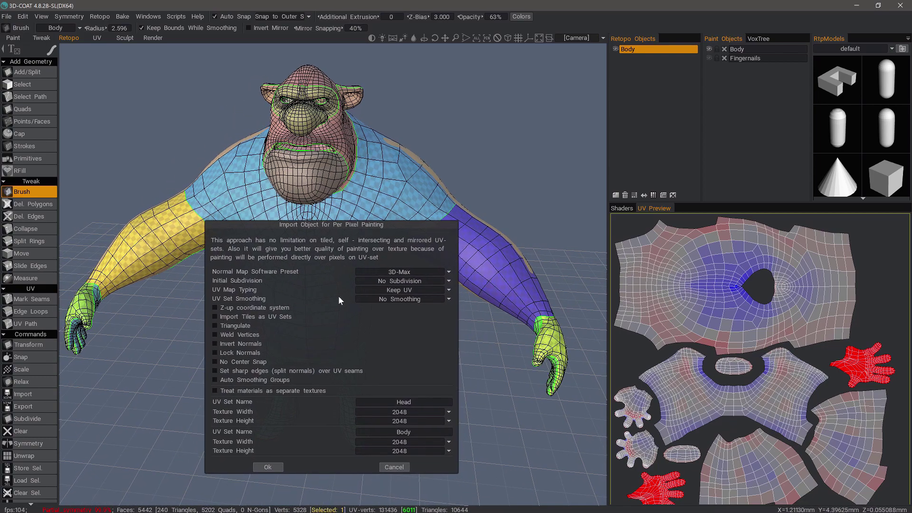
pyautogui.click(262, 468)
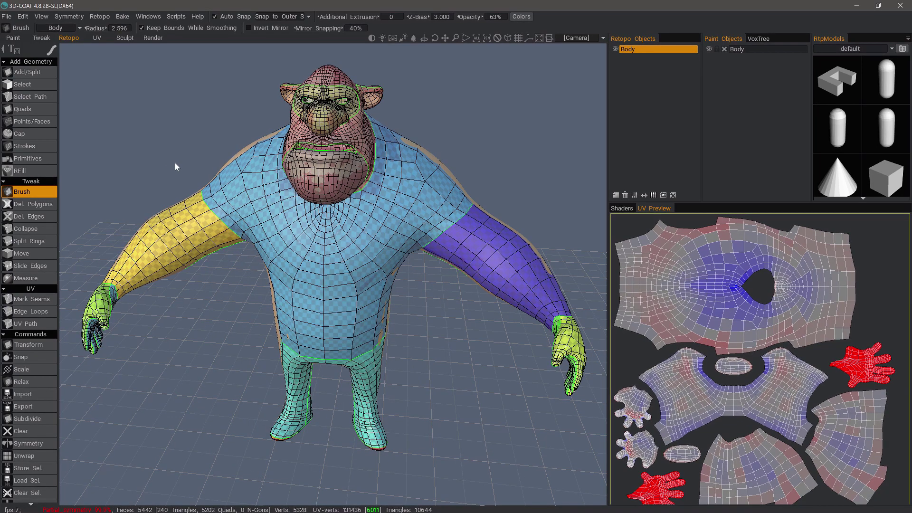
# - Bake the sculpt mesh onto the paint room mesh, accepting the existing scan depth settings
pyautogui.moveTo(172, 150); pyautogui.dragTo(126, 49)
pyautogui.moveTo(126, 49); pyautogui.dragTo(226, 61, button='middle')
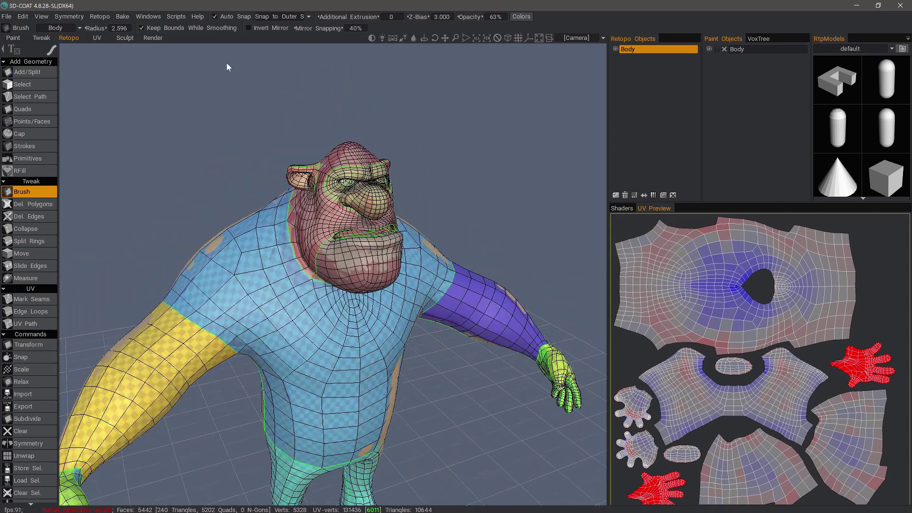
pyautogui.moveTo(226, 61); pyautogui.dragTo(171, 72, button='right')
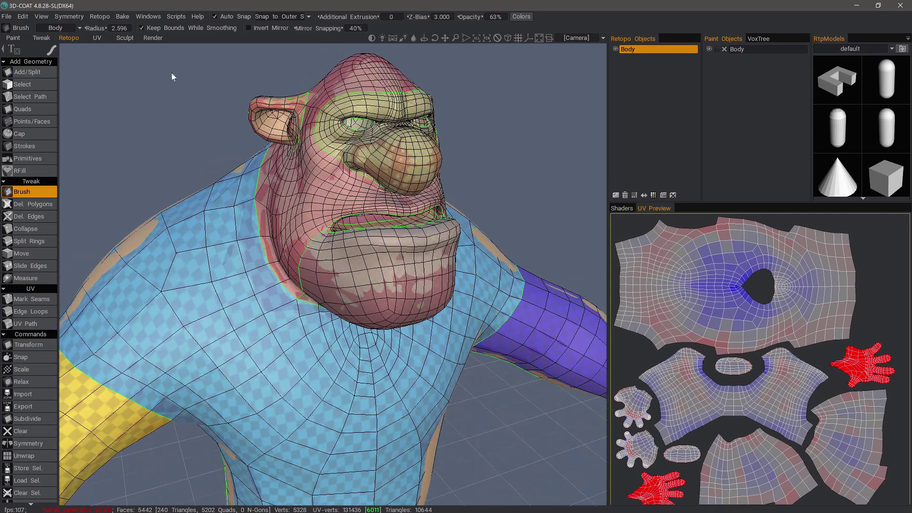
pyautogui.click(123, 17)
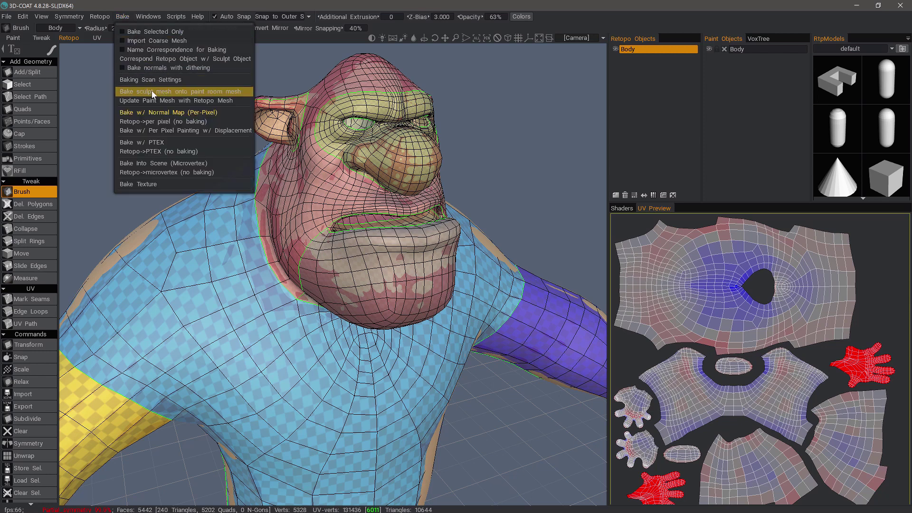
pyautogui.click(211, 93)
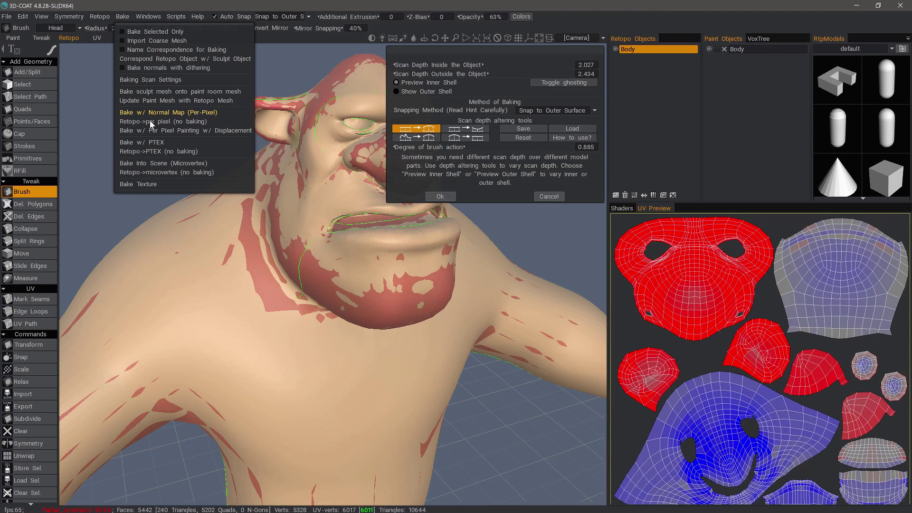
pyautogui.click(438, 197)
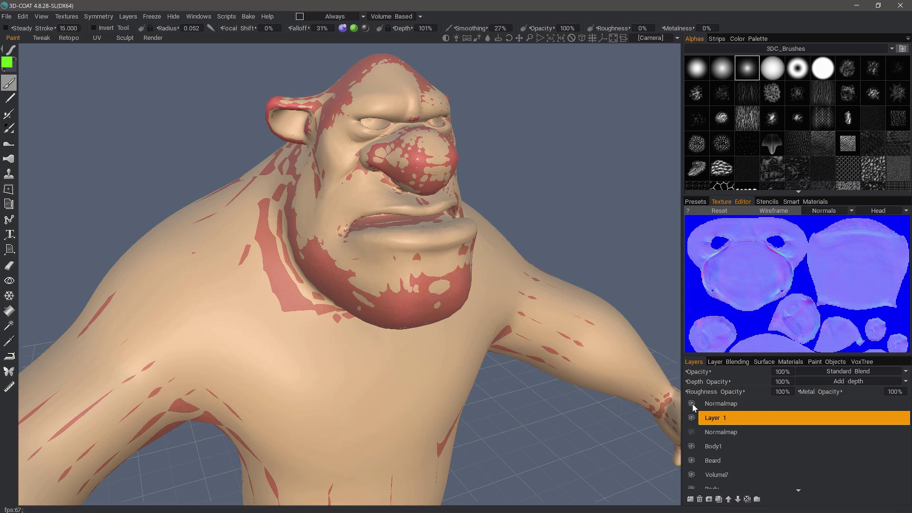
# - Turn off the display of voxels in the Paint room so only the baked paint mesh is shown
pyautogui.keyDown('ctrl'); pyautogui.click(712, 433); pyautogui.keyUp('ctrl')
pyautogui.click(40, 16)
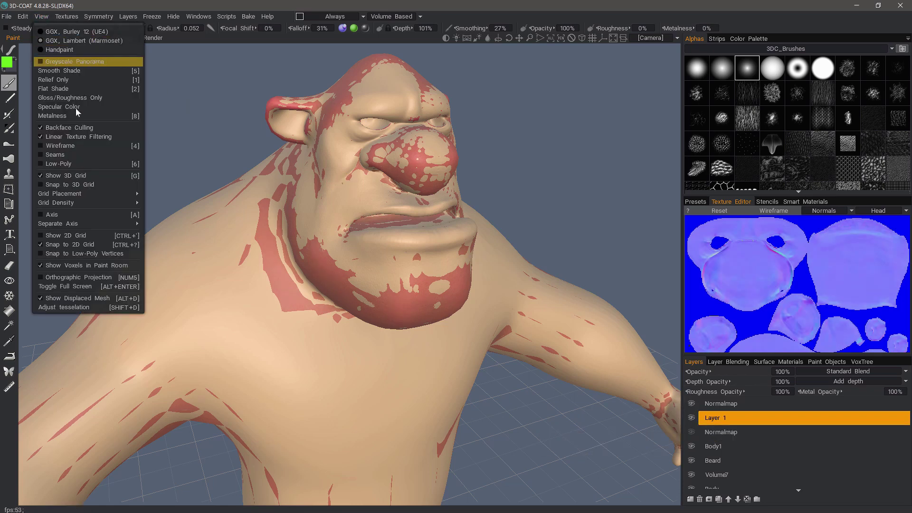
pyautogui.click(49, 266)
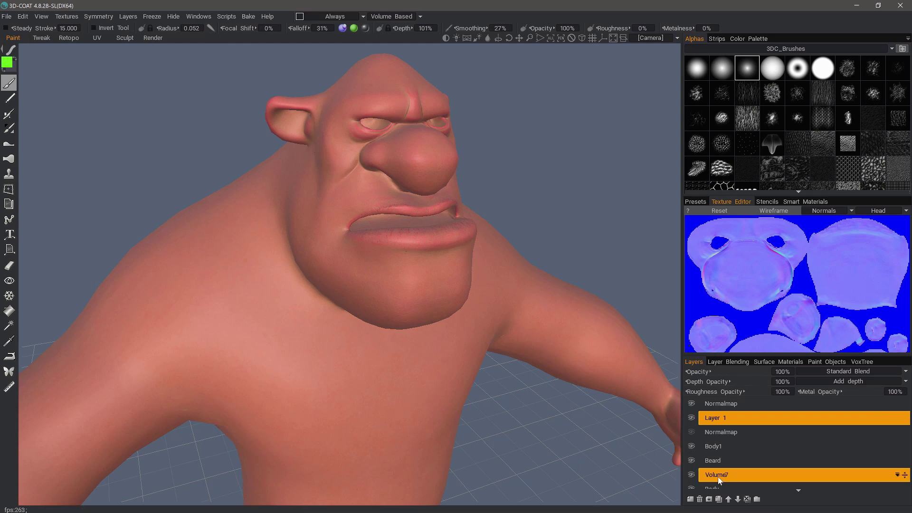
# - Hide the Body1 and Body paint layers, checking the Body layer against the sculpt volume of that name in the VoxTree
pyautogui.scroll(-1, 719, 475)
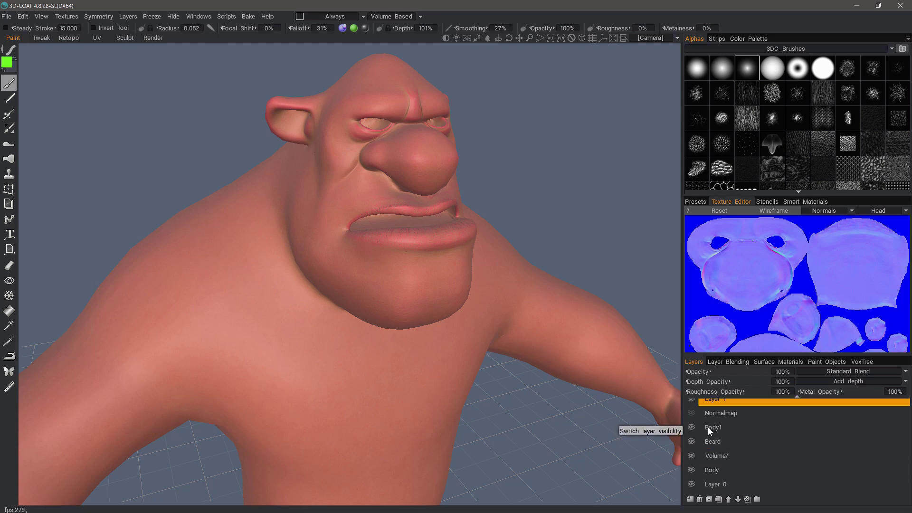
pyautogui.click(692, 427)
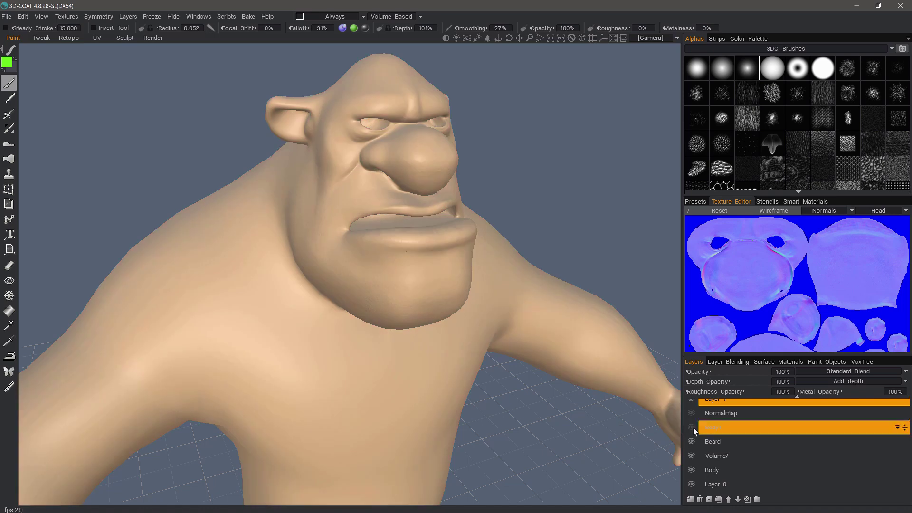
pyautogui.click(712, 470)
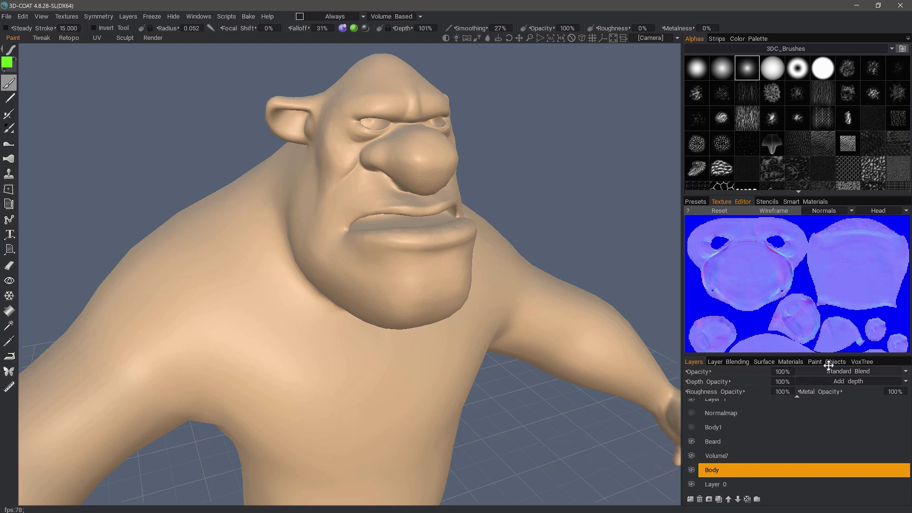
pyautogui.click(860, 361)
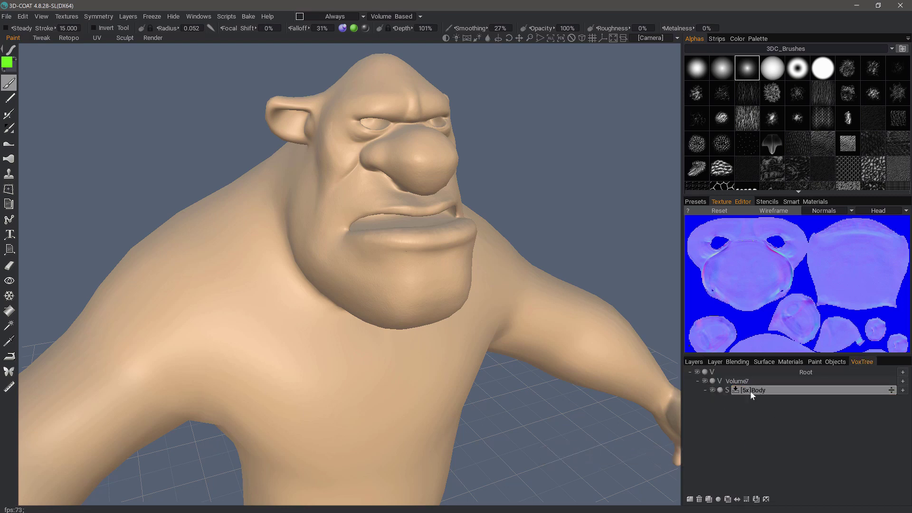
pyautogui.click(692, 362)
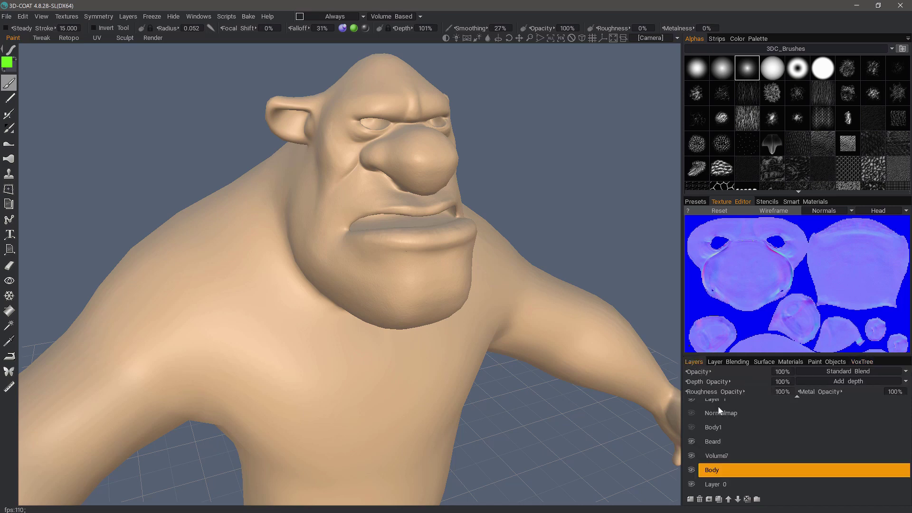
pyautogui.click(691, 470)
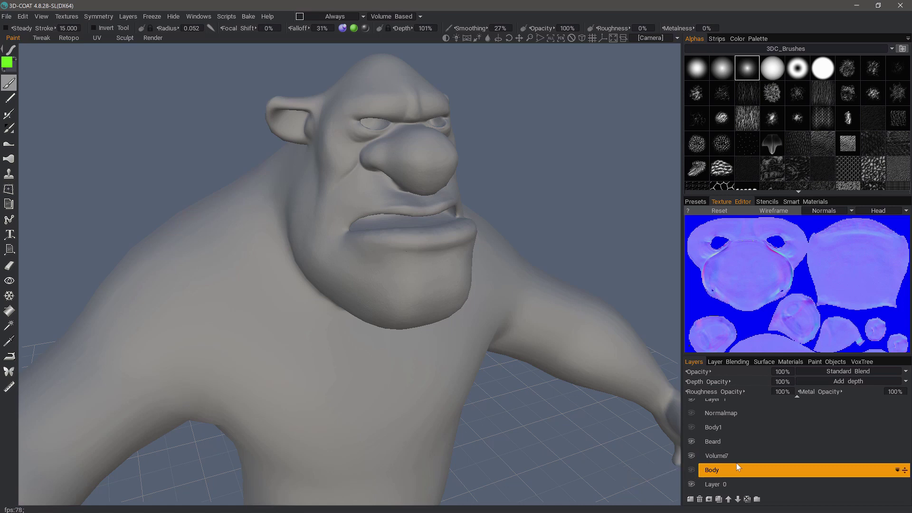
# - Make the lower Normalmap layer above Body1 visible and set its blending mode to Normal Map
pyautogui.click(712, 427)
pyautogui.scroll(1, 720, 460)
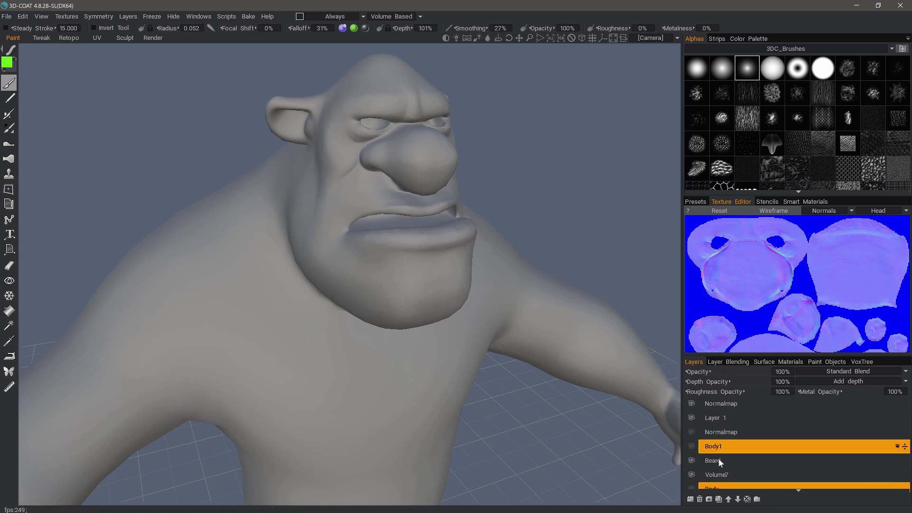
pyautogui.click(719, 432)
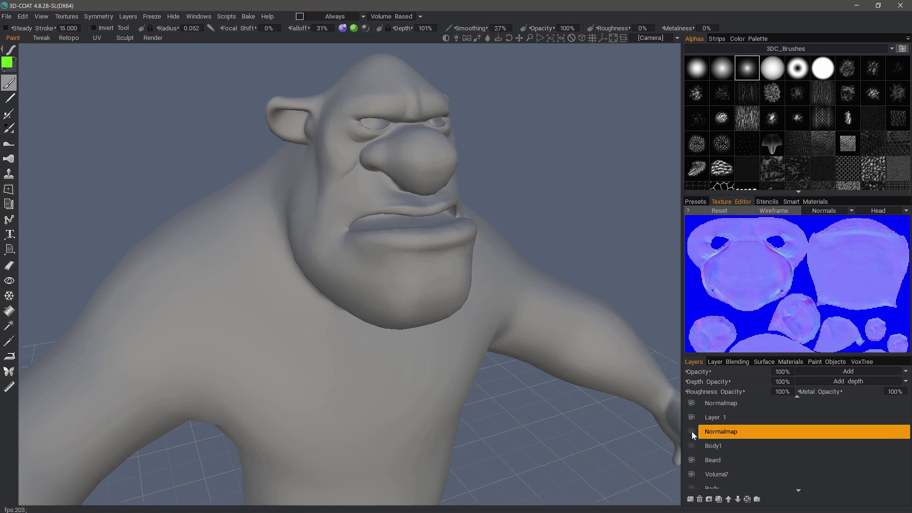
pyautogui.click(691, 431)
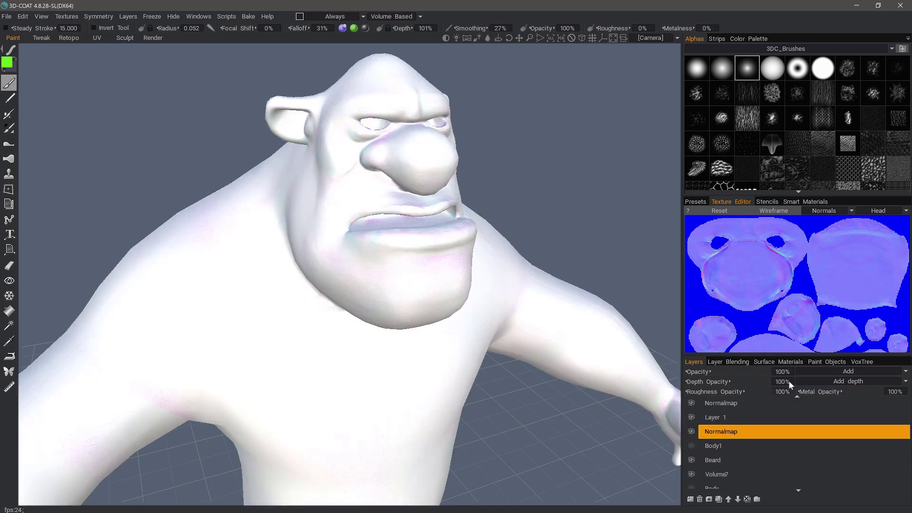
pyautogui.click(821, 372)
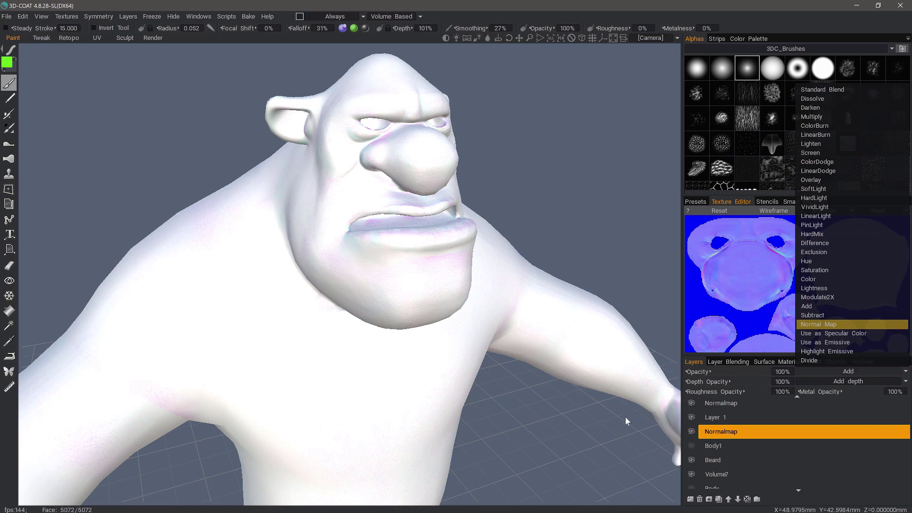
pyautogui.press('Return')
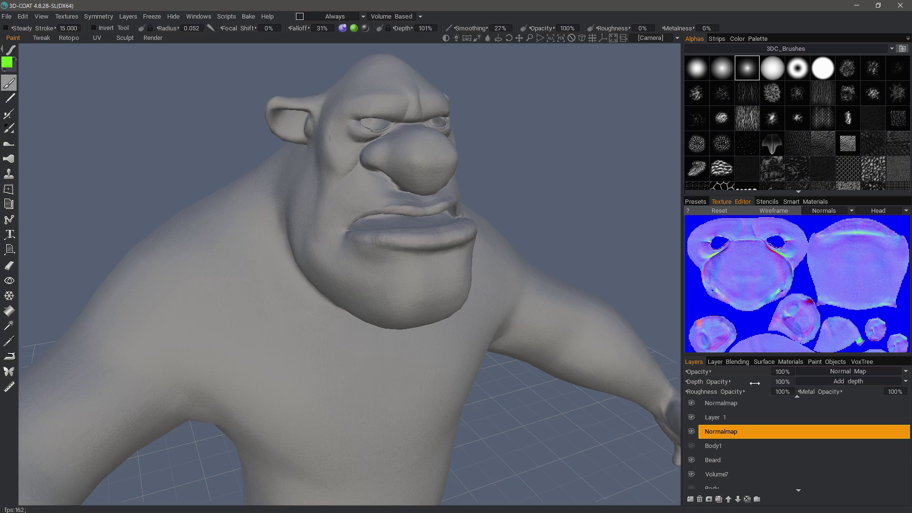
# - Set the depth opacity of the lower Normalmap layer to 50%
pyautogui.click(782, 382)
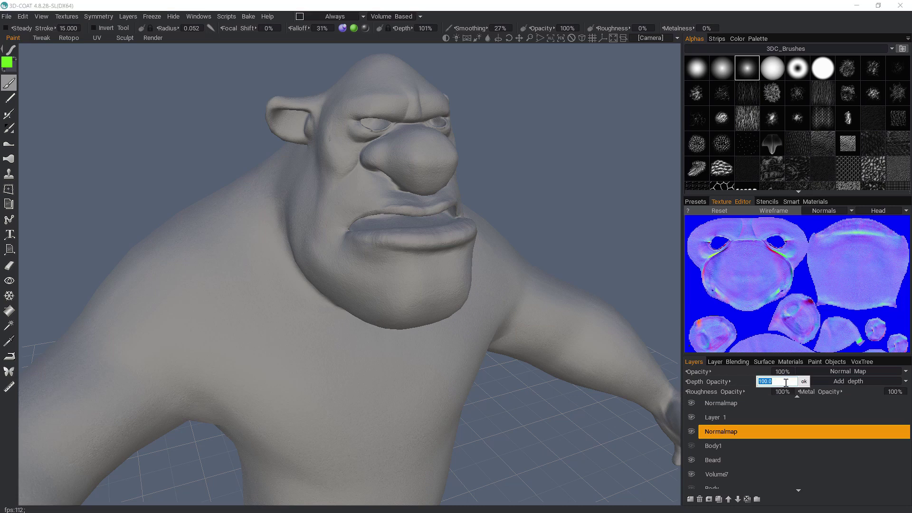
pyautogui.write('50')
pyautogui.press('Return')
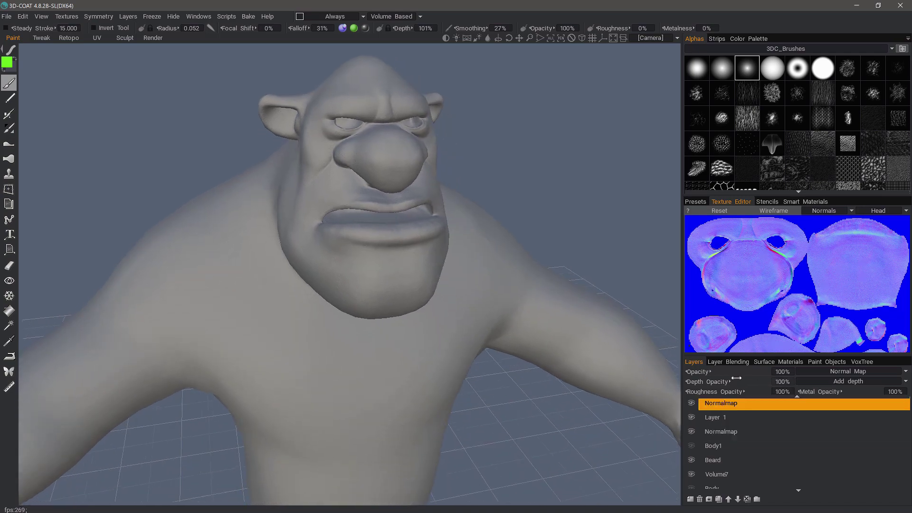
# - Compare the character with the upper Normalmap layer hidden and shown, and make the Body1 layer visible again
pyautogui.click(691, 404)
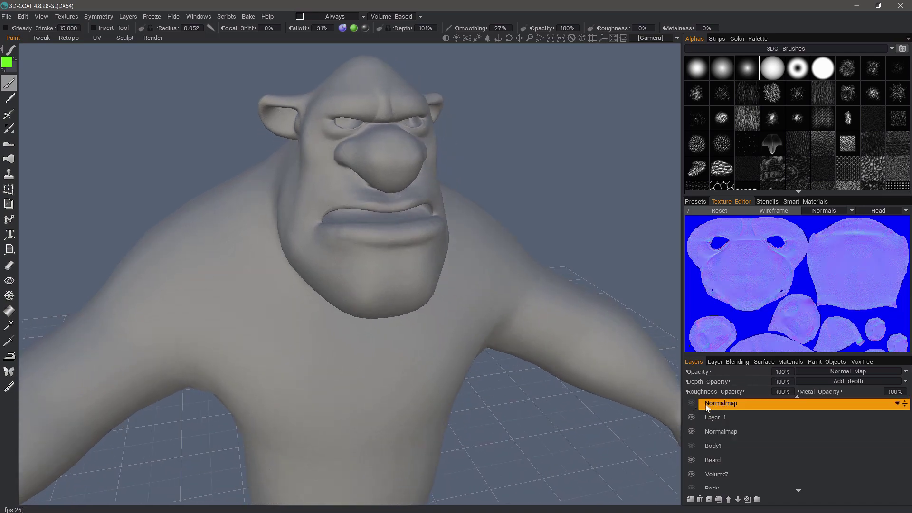
pyautogui.click(691, 404)
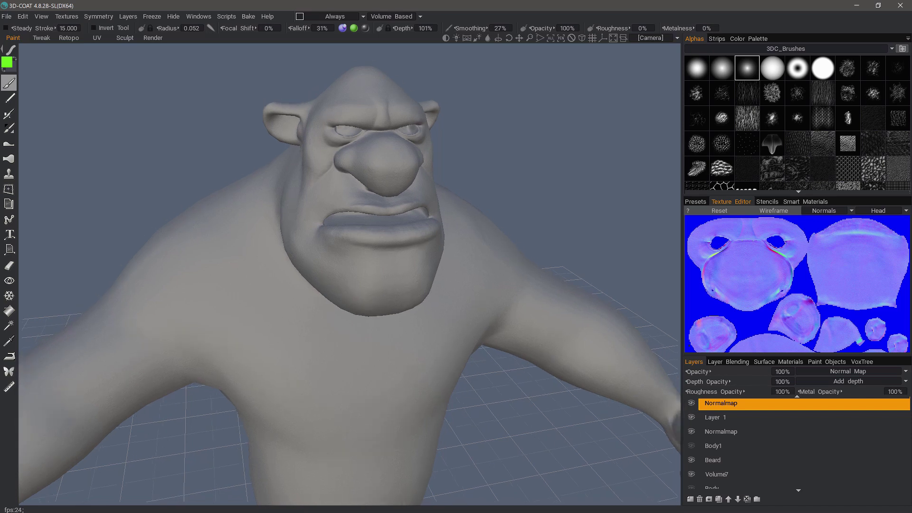
pyautogui.click(692, 445)
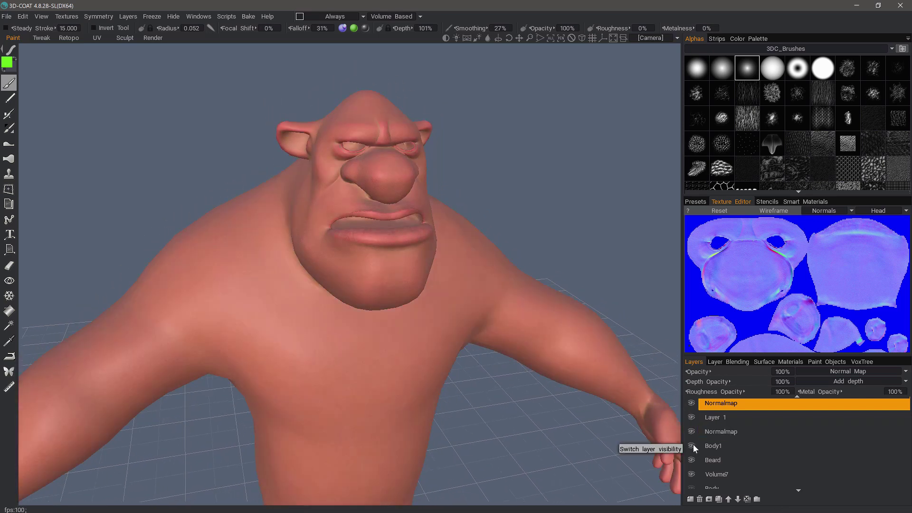
pyautogui.scroll(-5, 415, 332)
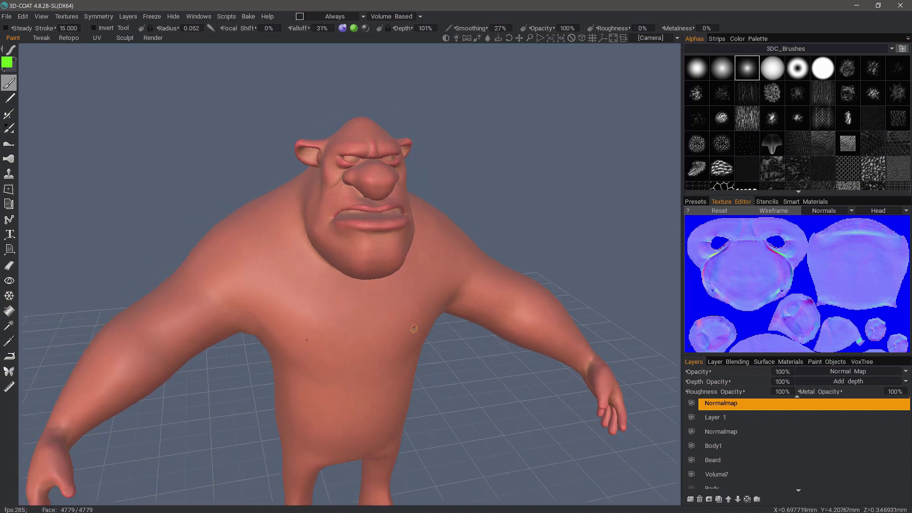
pyautogui.keyDown('alt'); pyautogui.moveTo(380, 394); pyautogui.dragTo(372, 354, button='middle'); pyautogui.keyUp('alt')
pyautogui.keyDown('alt'); pyautogui.moveTo(372, 355); pyautogui.dragTo(383, 346); pyautogui.keyUp('alt')
pyautogui.keyDown('alt'); pyautogui.moveTo(382, 345); pyautogui.dragTo(382, 358, button='middle'); pyautogui.keyUp('alt')
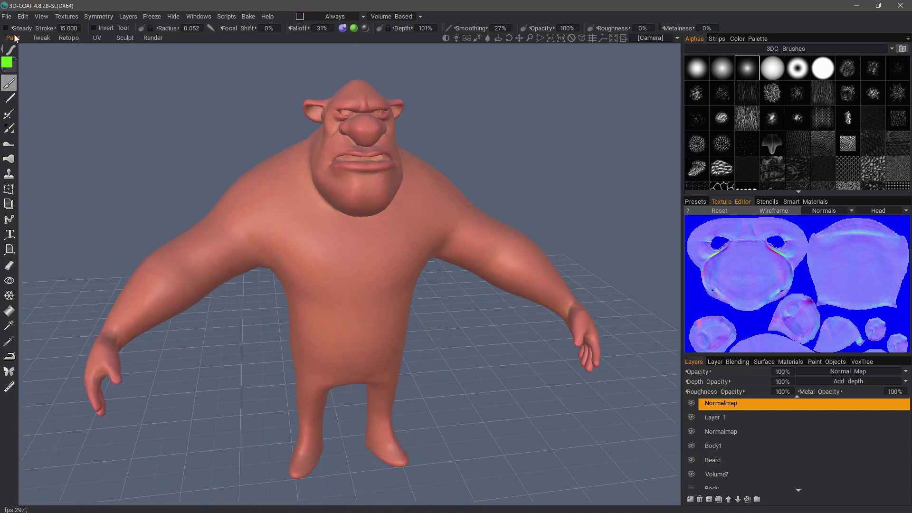